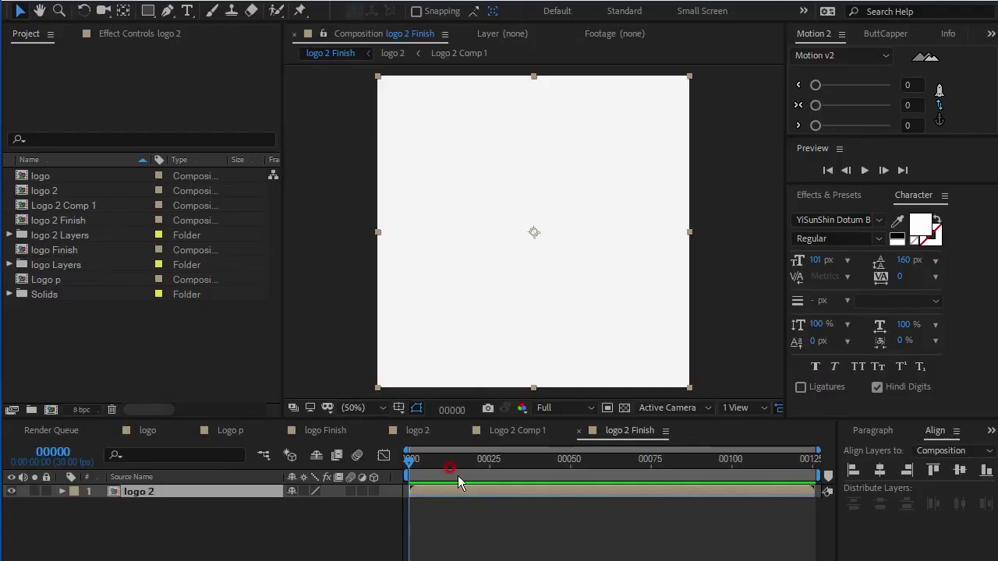
Step: Play and stop a preview of the finished animation
left_click(411, 467)
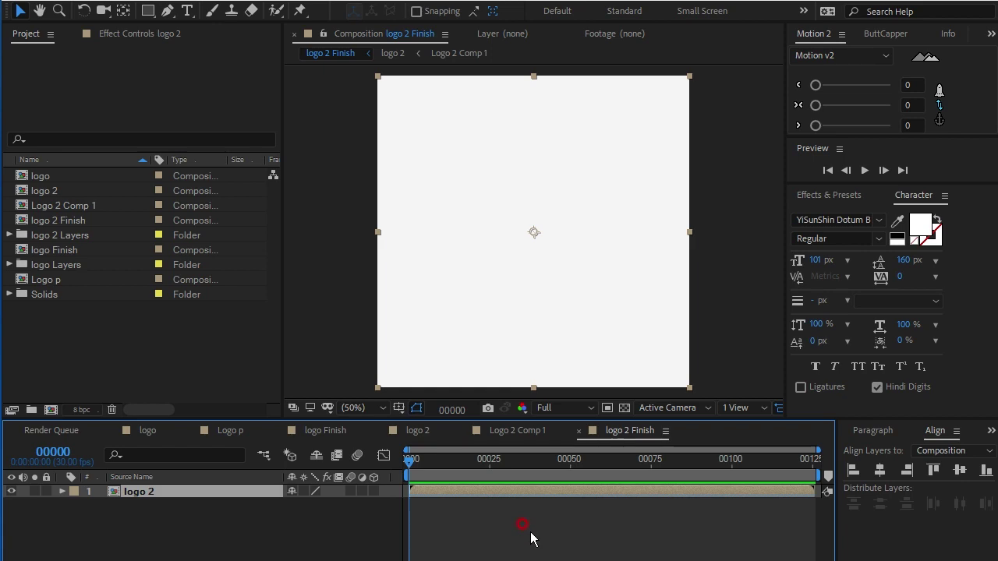
key("space")
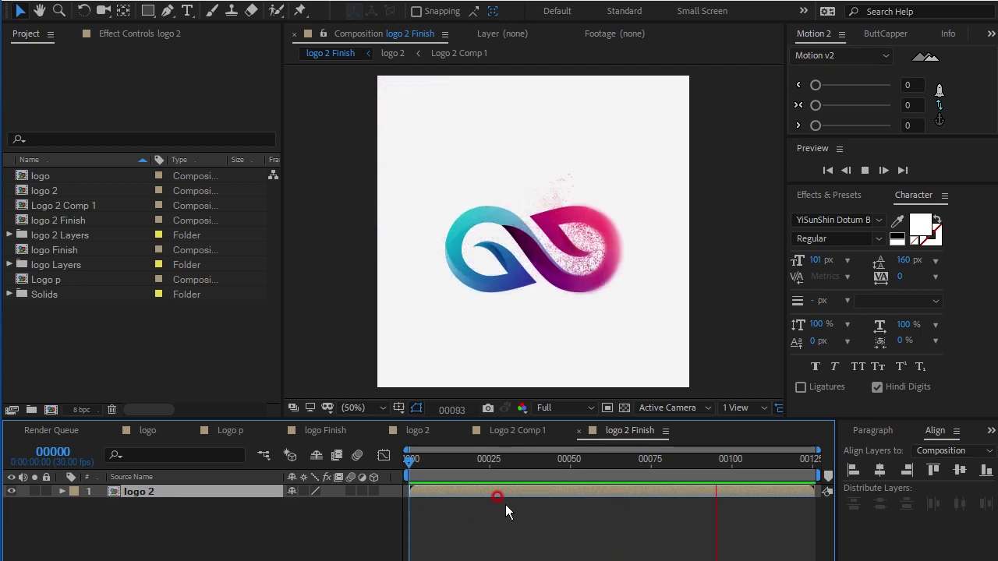
key("space")
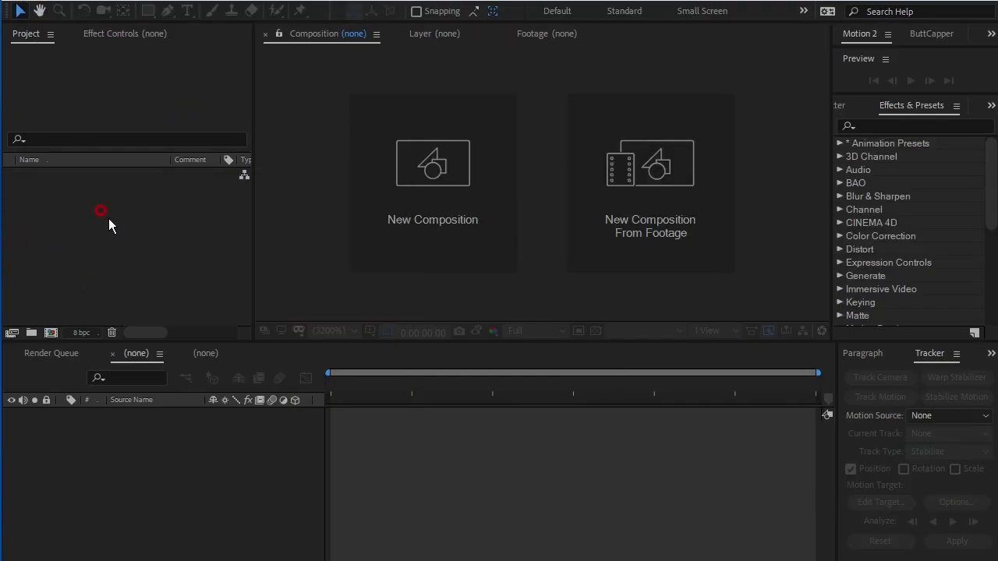
Step: Enlarge the upper panels and import logo.ai as a Composition
left_click(109, 220)
left_click_drag(193, 340, 183, 380)
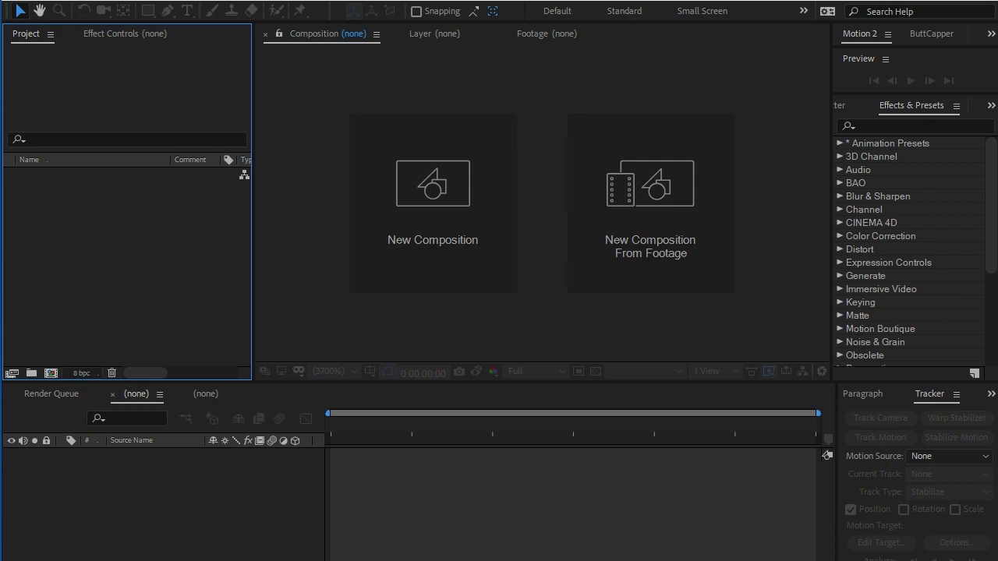
left_click(177, 283)
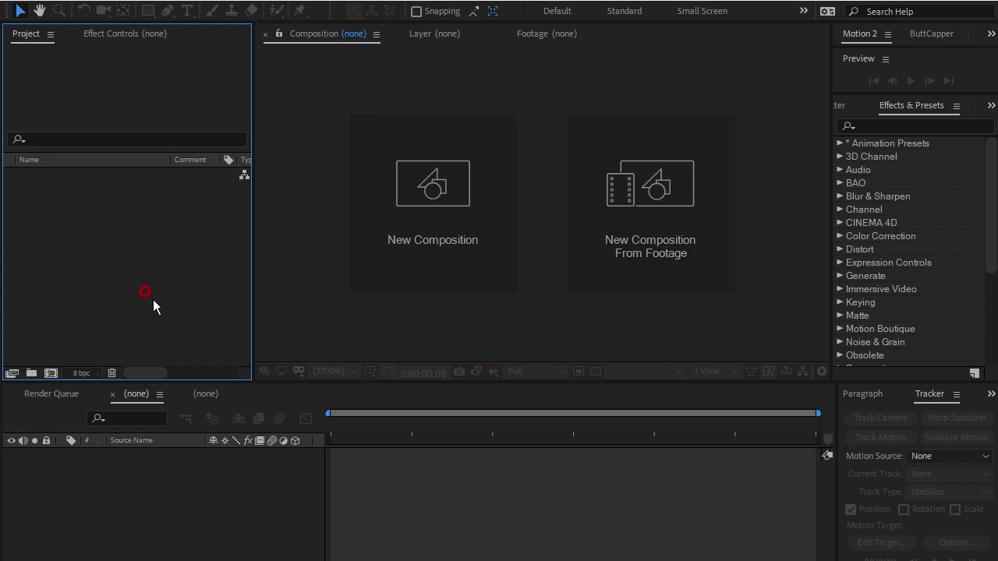
double_click(201, 244)
left_click(250, 113)
left_click(502, 484)
left_click(502, 488)
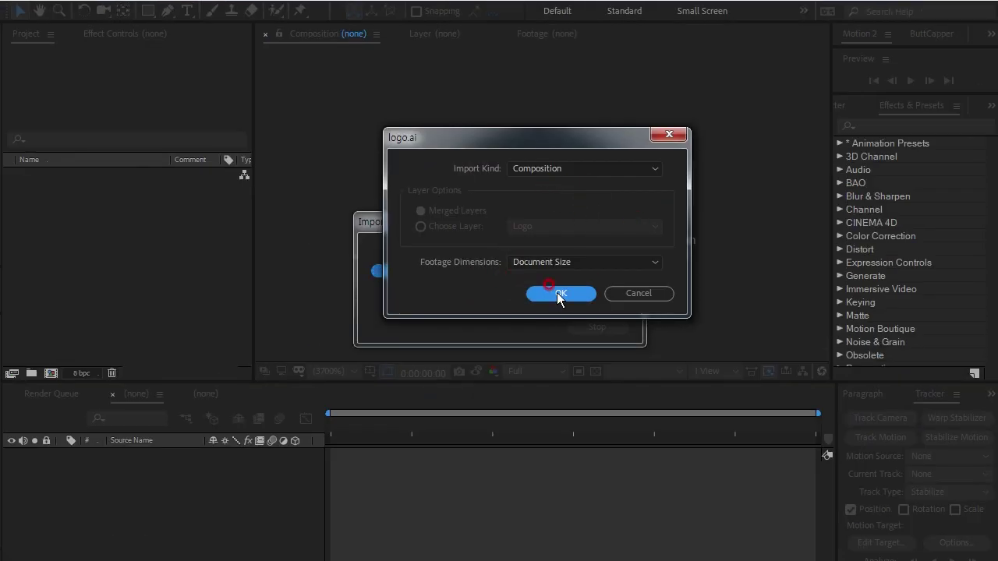
left_click(557, 293)
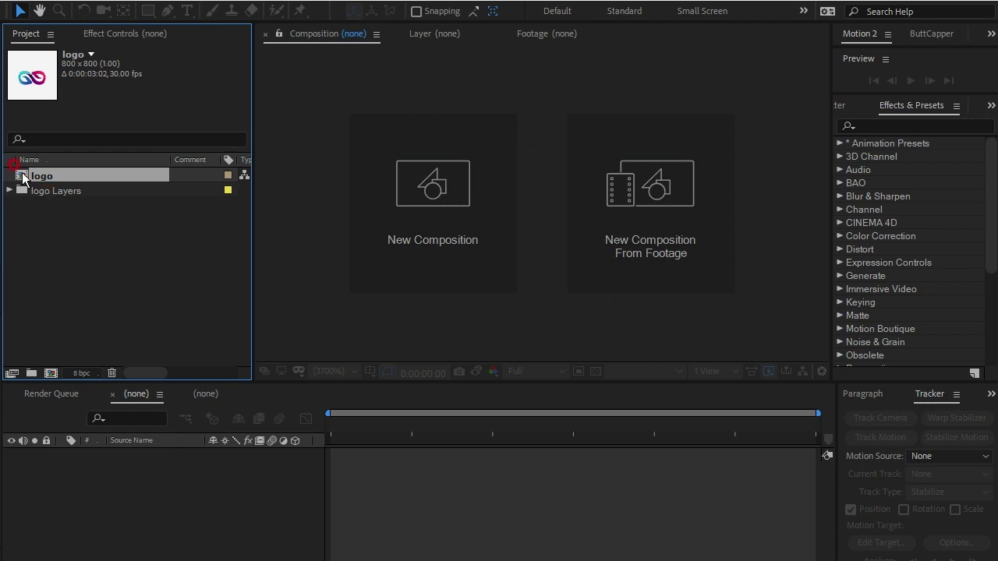
Step: Open the logo comp, show time in frames, and set its duration to 125 frames
double_click(23, 177)
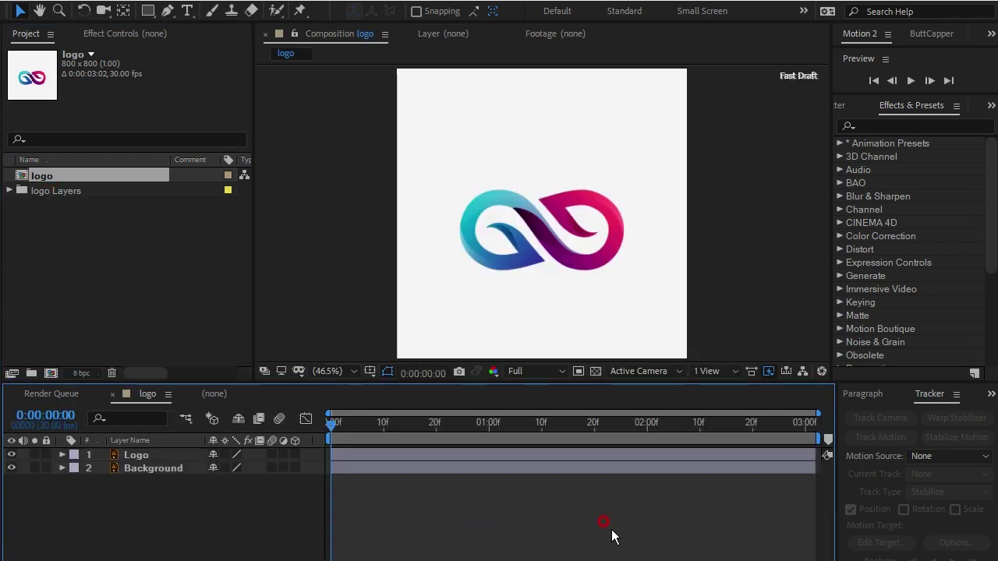
left_click(45, 415, "ctrl")
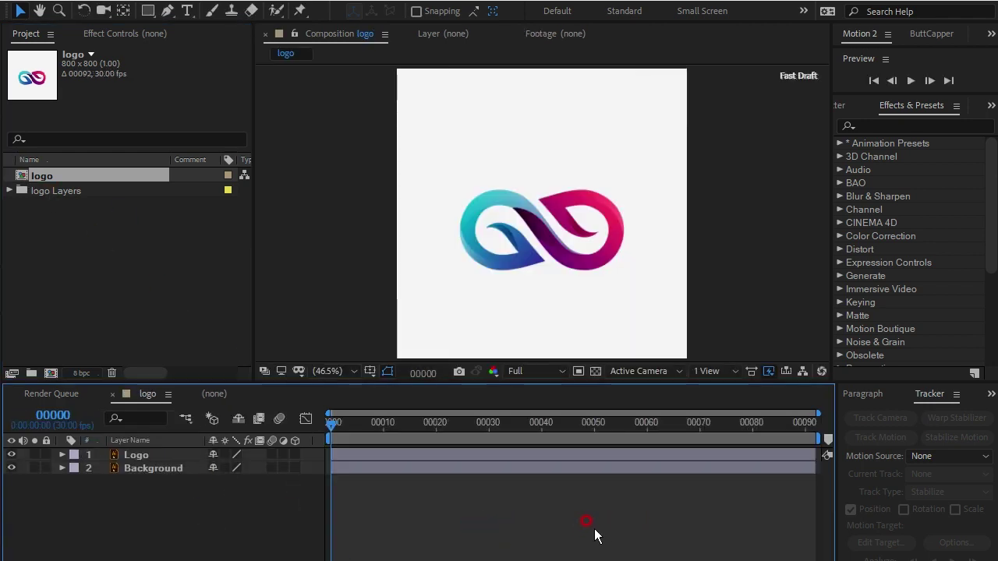
key("ctrl+k")
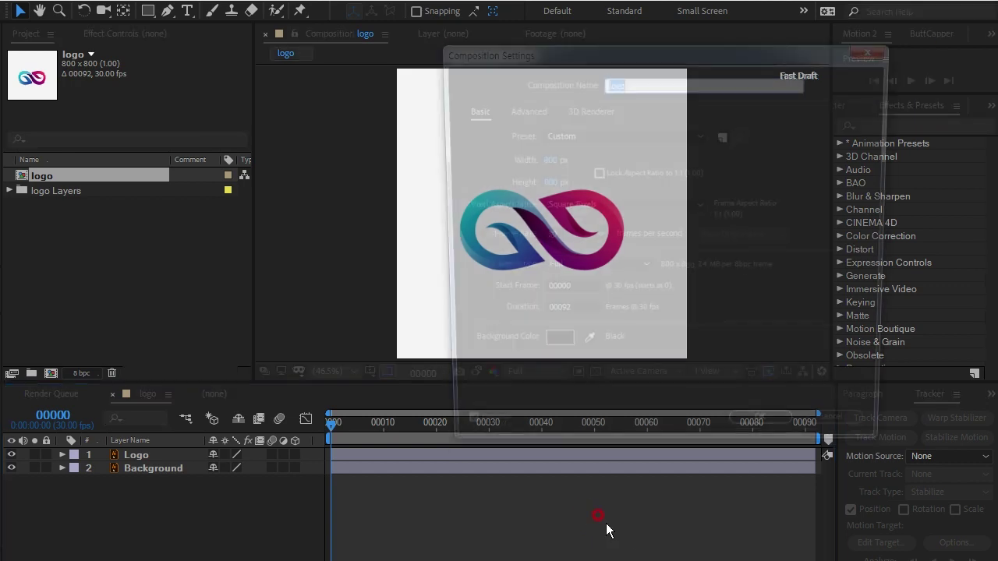
left_click_drag(662, 48, 499, 48)
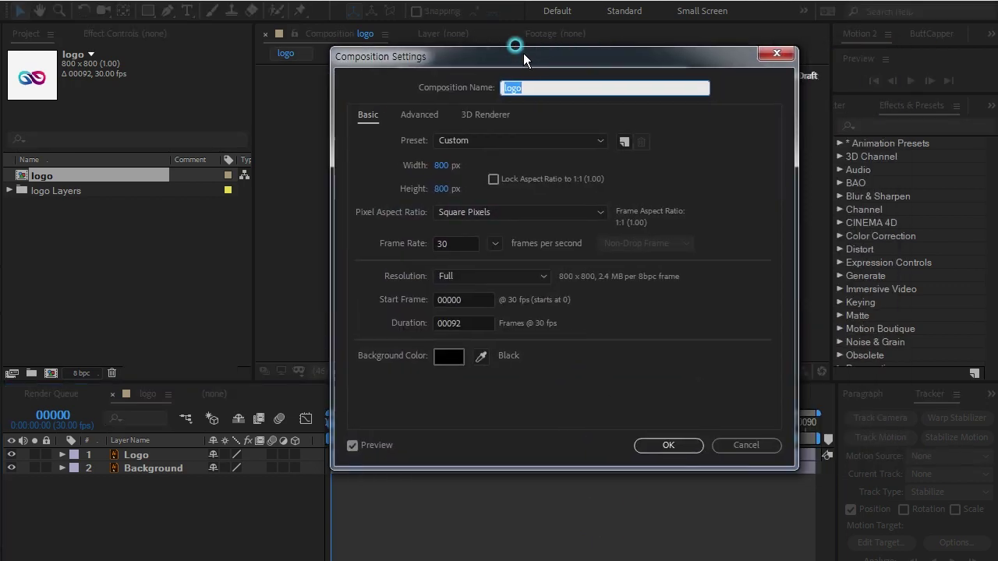
left_click(404, 318)
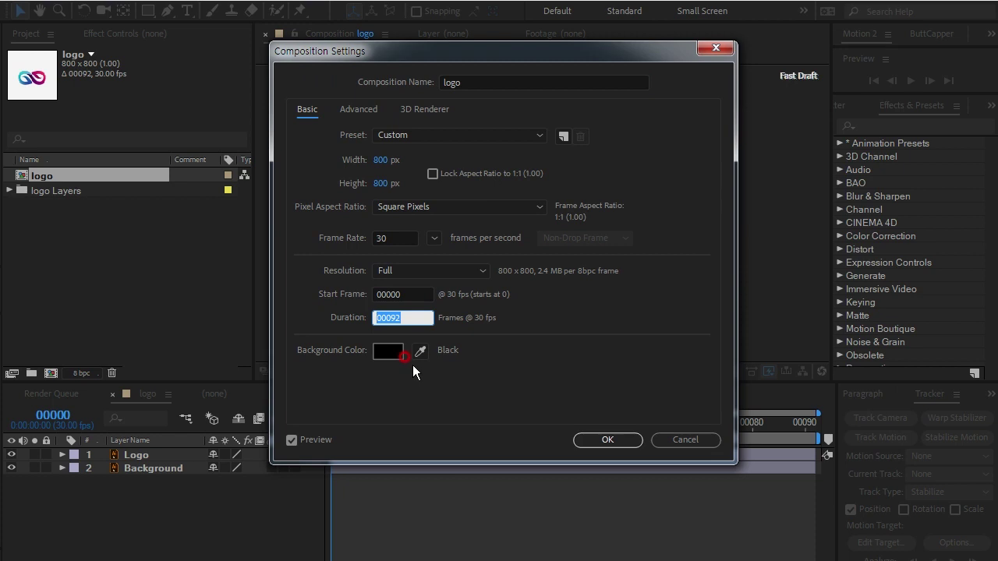
type("125")
key("Return")
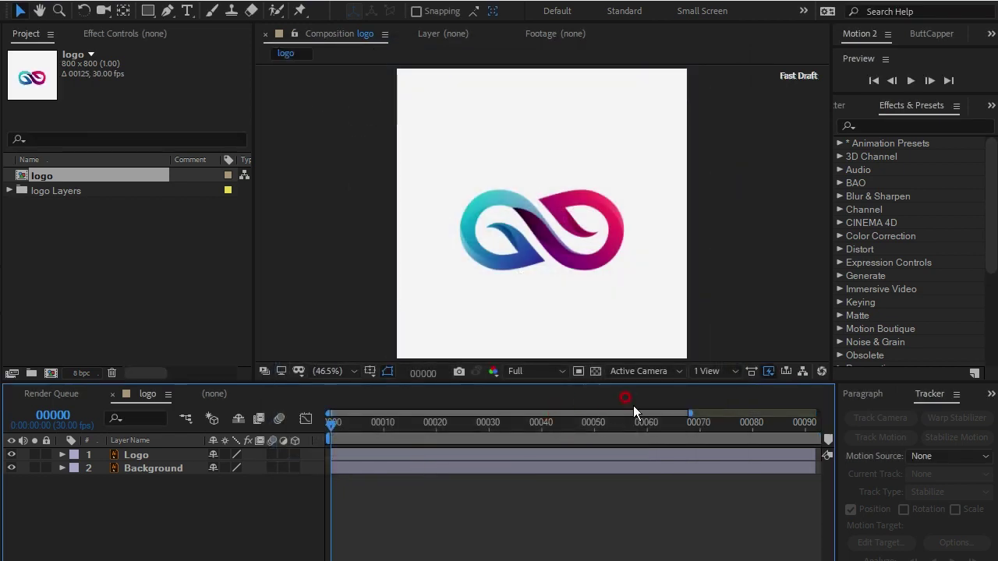
left_click_drag(700, 414, 819, 413)
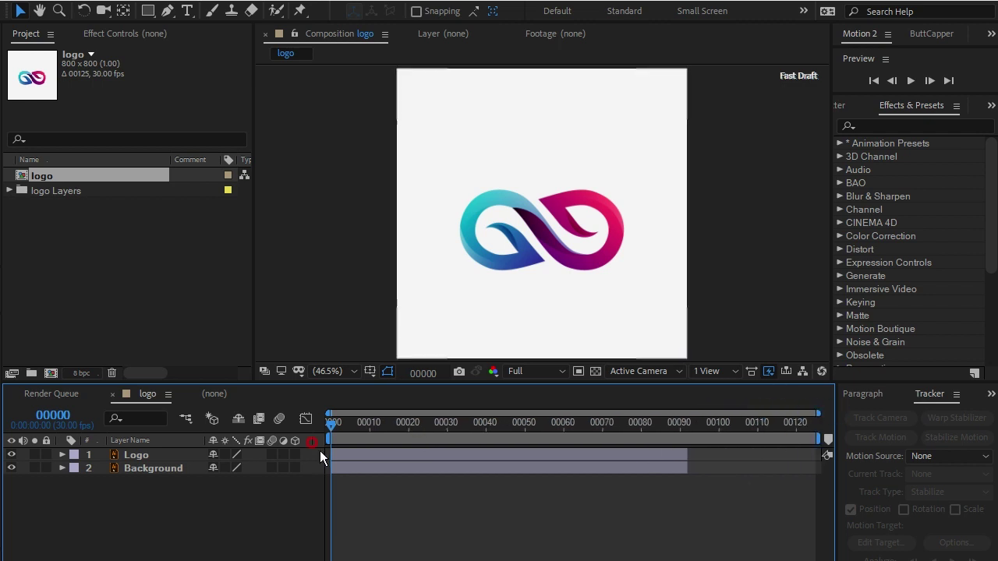
Step: Extend the Logo and Background layers to the last frame with Alt+]
left_click_drag(333, 423, 857, 433)
left_click_drag(187, 499, 145, 464)
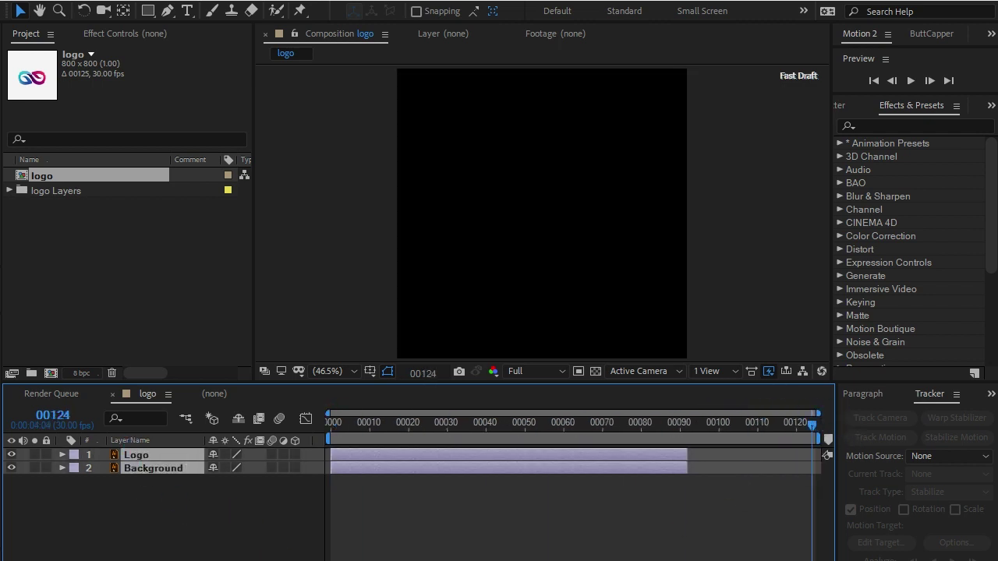
key("alt+bracketright")
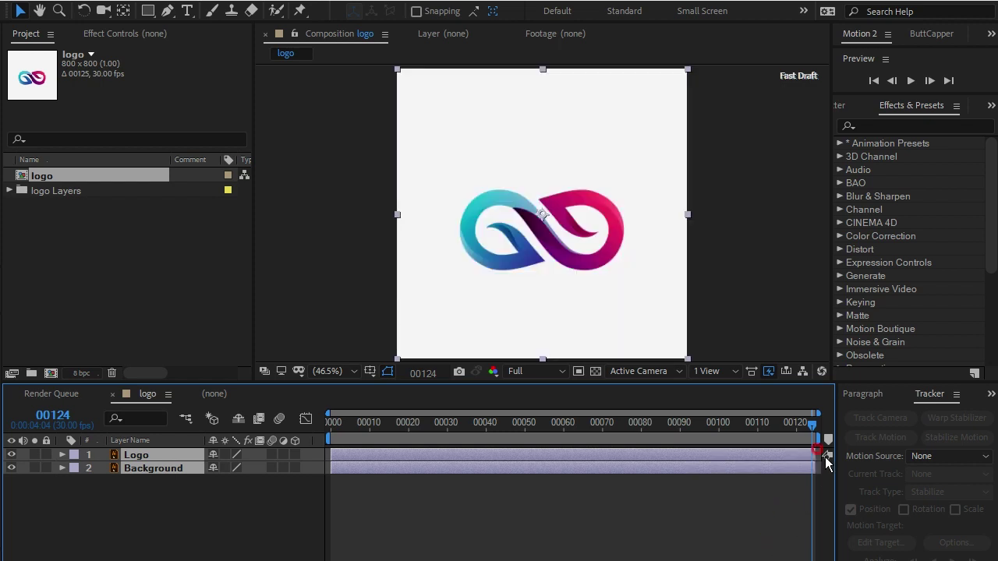
left_click_drag(813, 423, 323, 424)
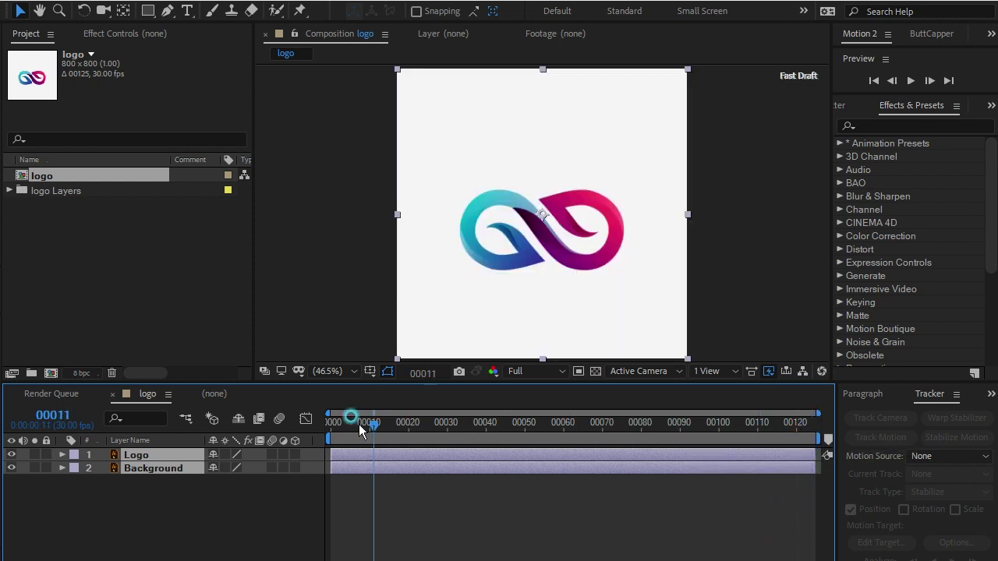
left_click(224, 511)
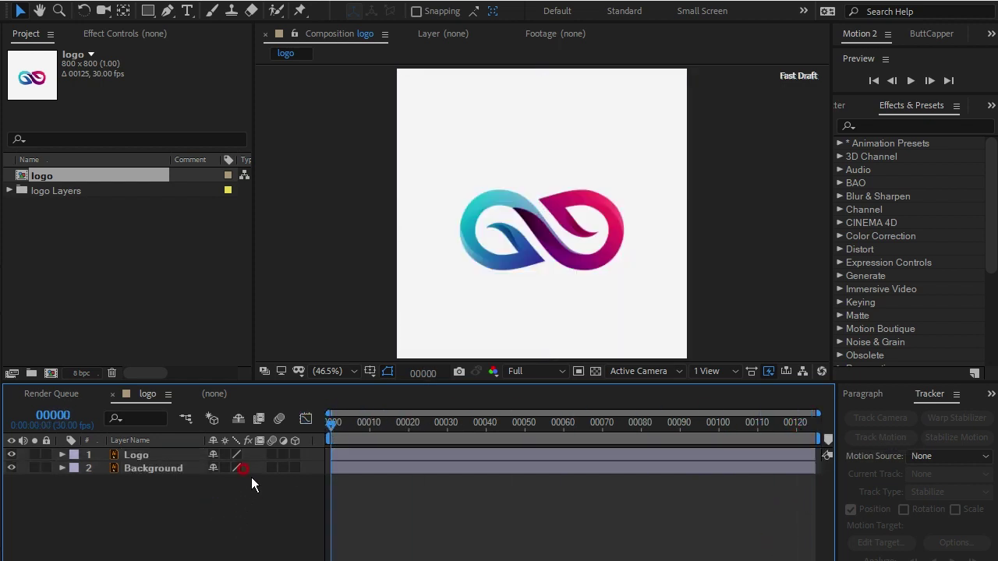
Step: Duplicate the Logo layer, pre-compose the copy as Logo 2 Comp 1, and open it
left_click(136, 455)
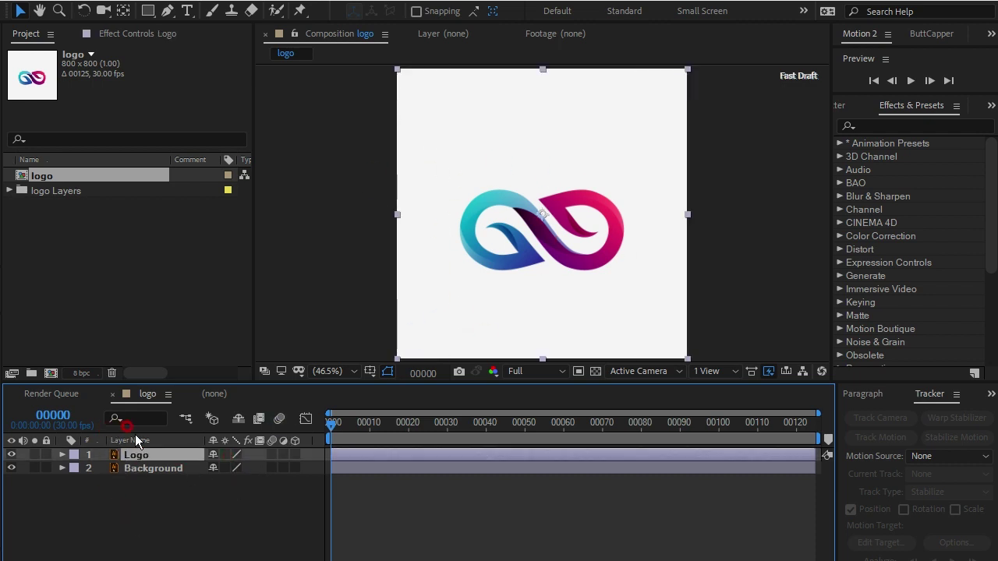
key("ctrl+d")
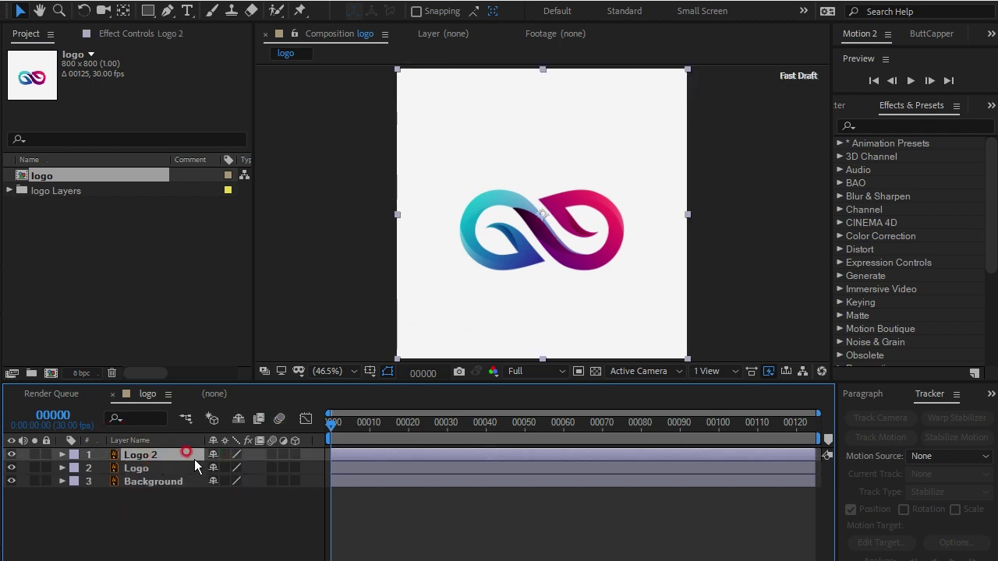
right_click(145, 460)
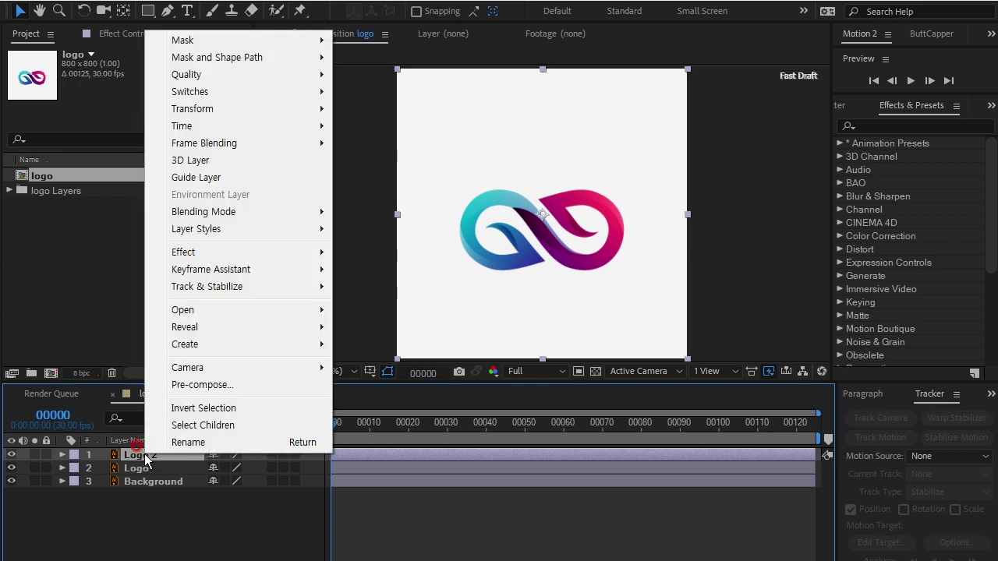
left_click(233, 385)
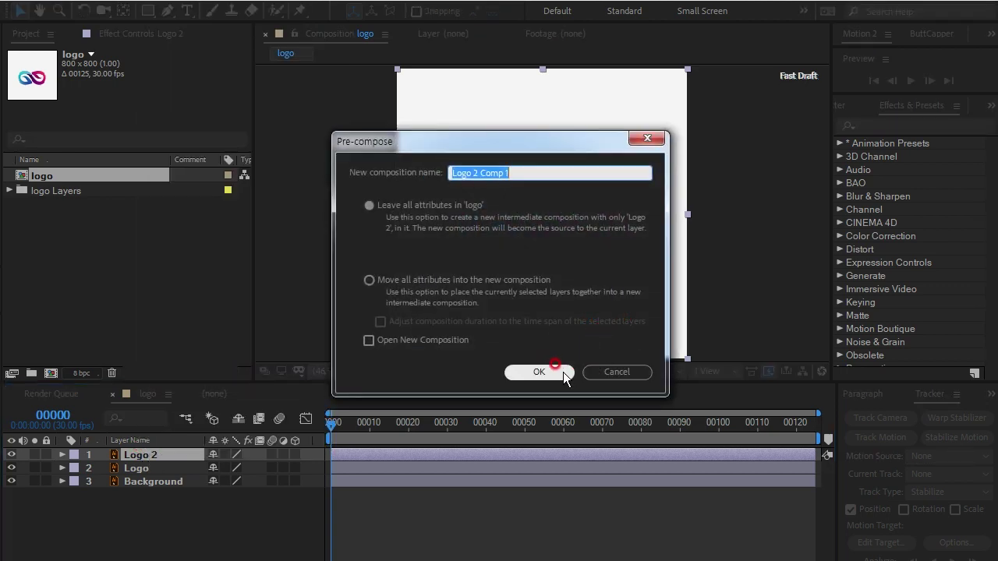
left_click(560, 372)
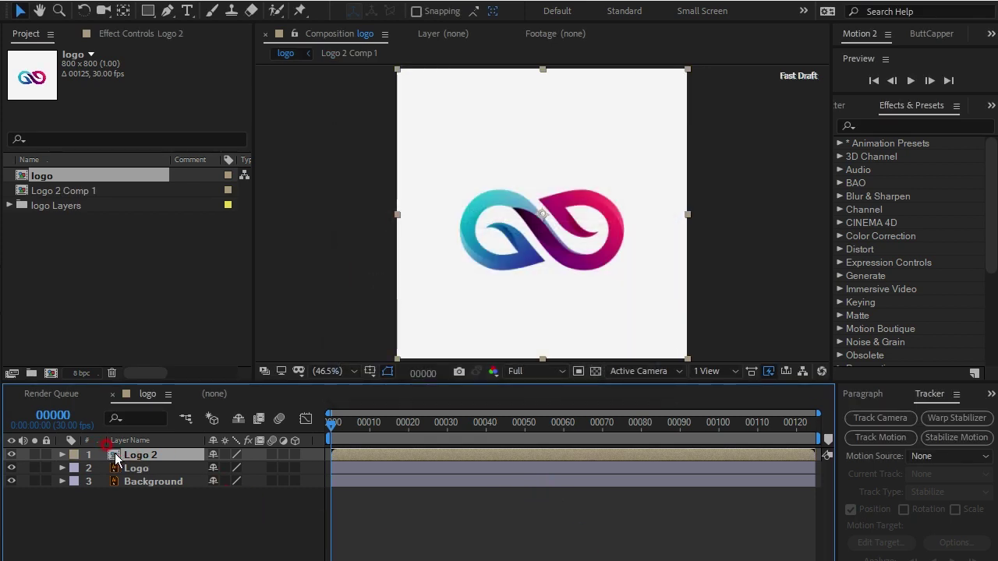
left_click(116, 459)
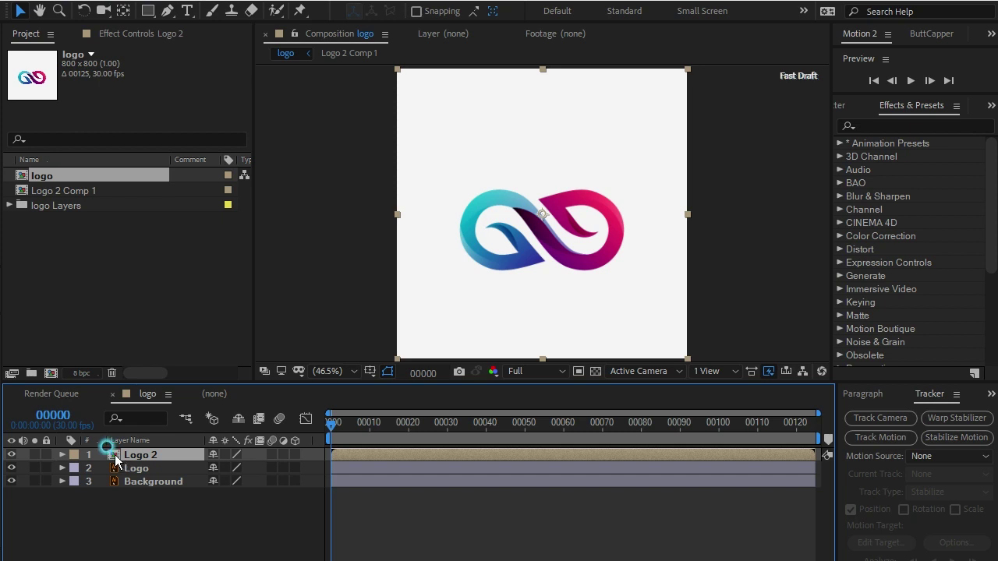
double_click(116, 458)
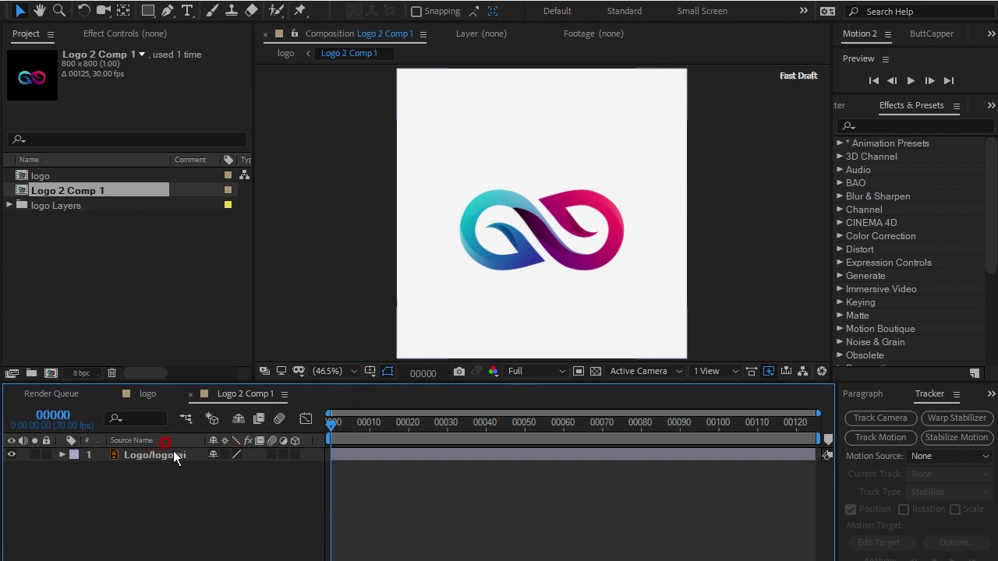
Step: Draw a tall rectangle mask along the right edge of the logo layer
left_click(172, 454)
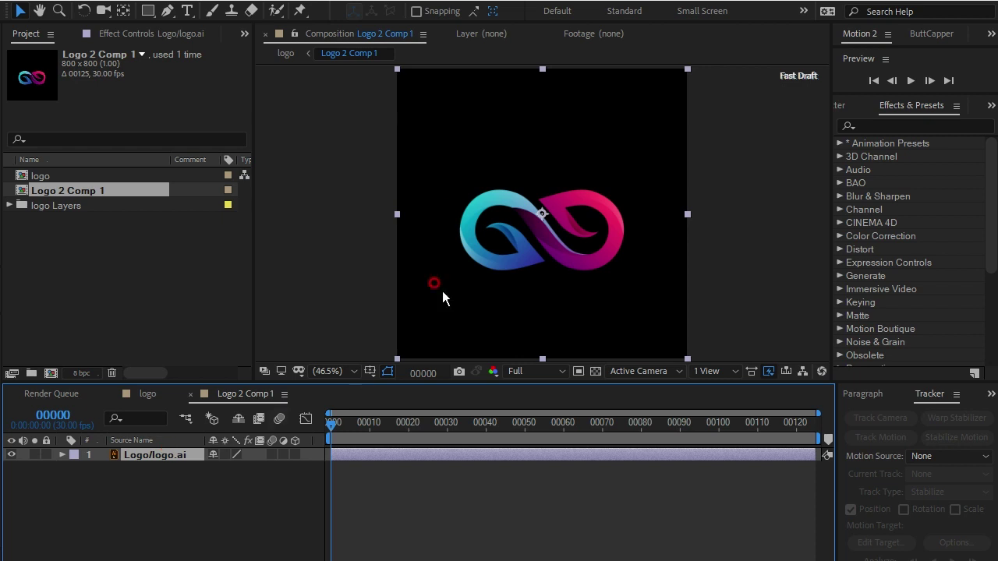
left_click(146, 10)
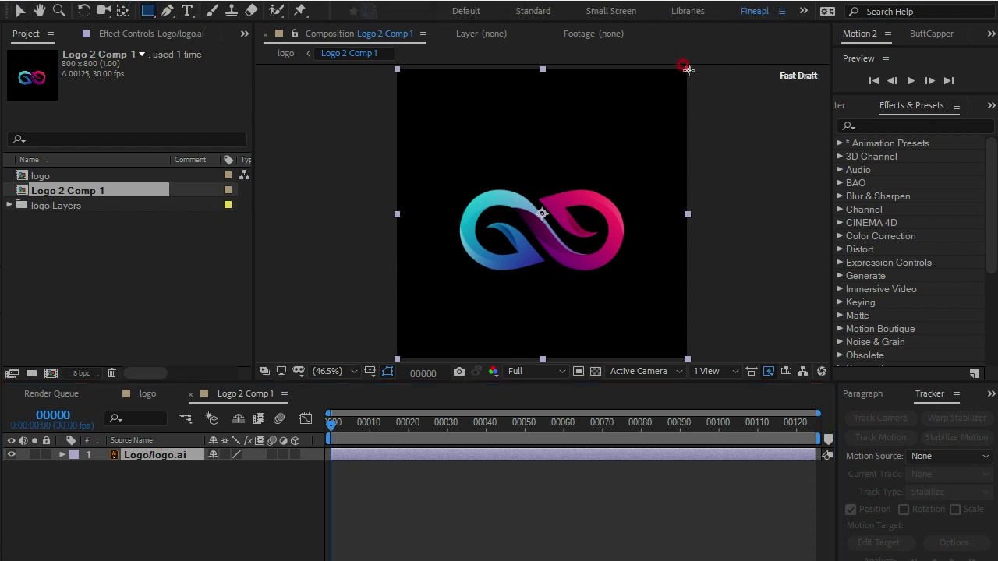
left_click_drag(686, 67, 719, 353)
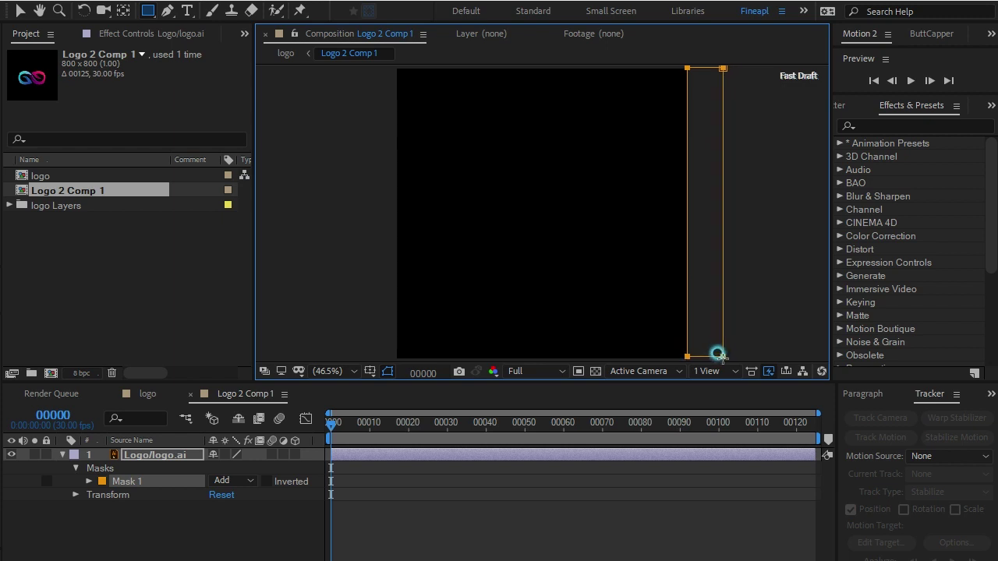
left_click_drag(719, 353, 720, 359)
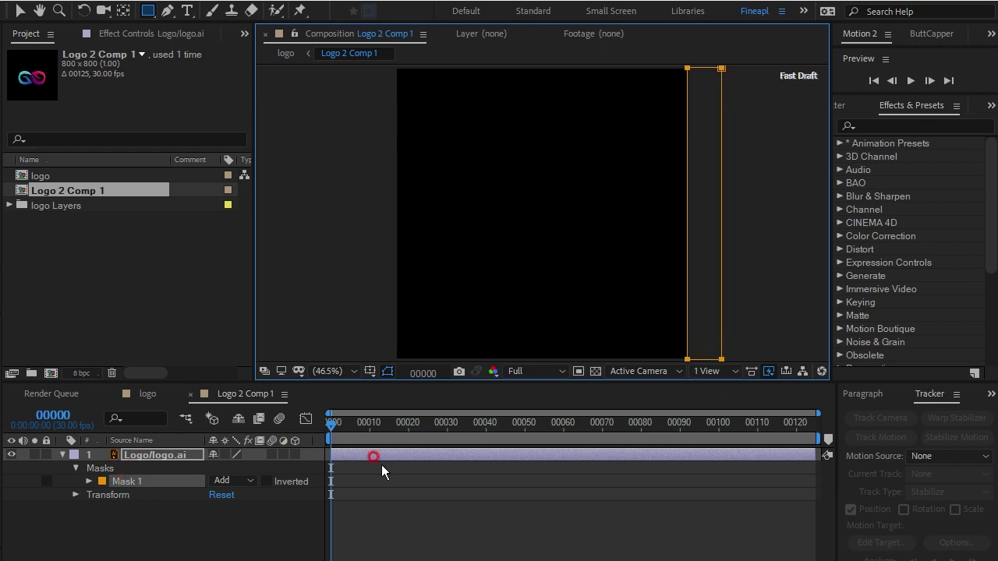
Step: Free-transform Mask 1 to widen it slightly to the right
left_click(165, 481)
key("m")
key("m")
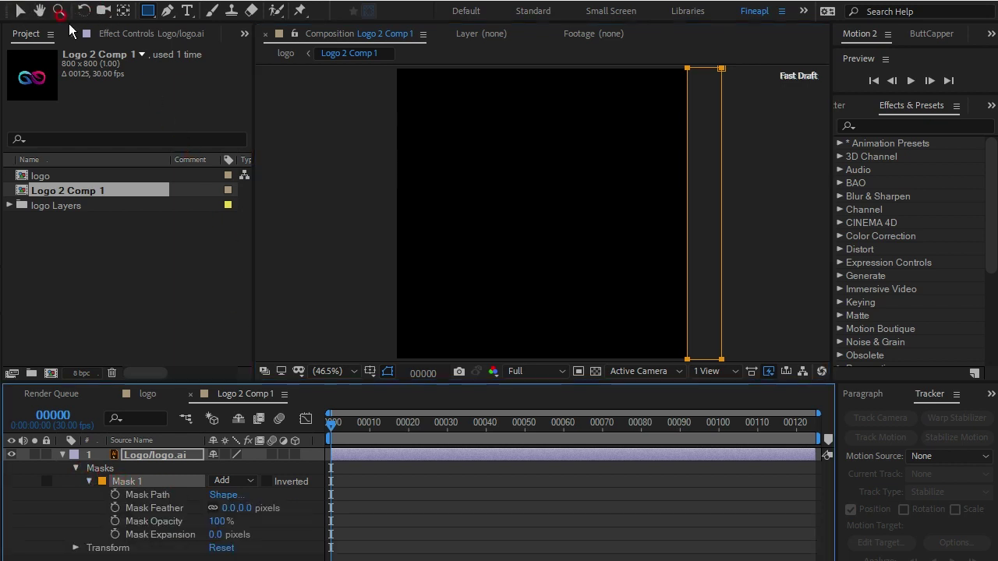
left_click(28, 10)
double_click(721, 69)
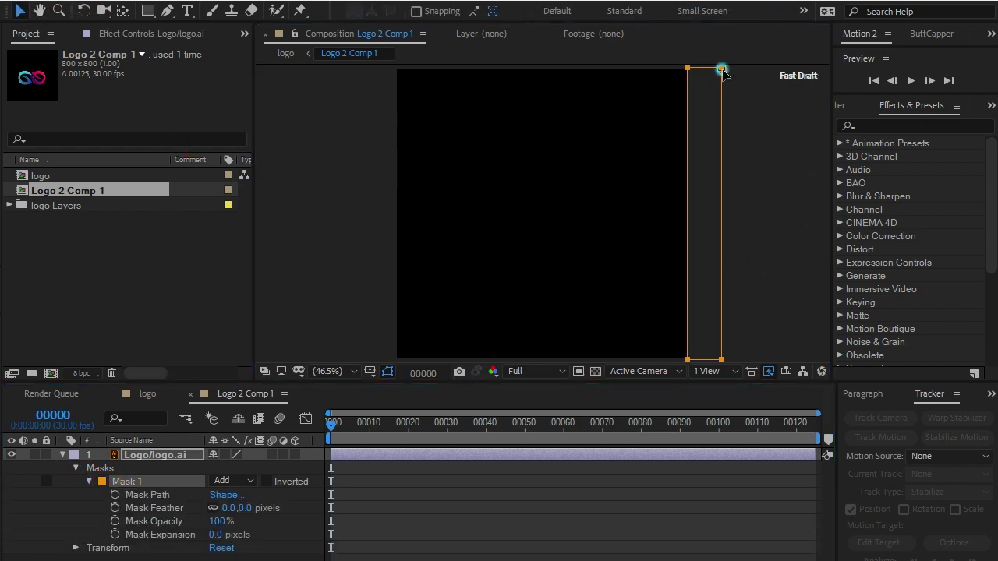
left_click_drag(721, 213, 748, 214)
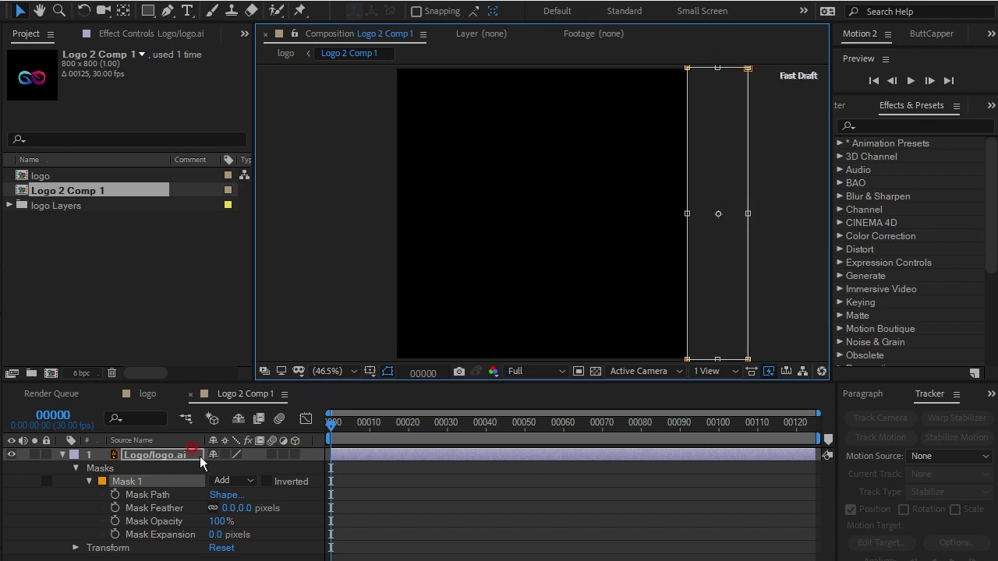
left_click(228, 507)
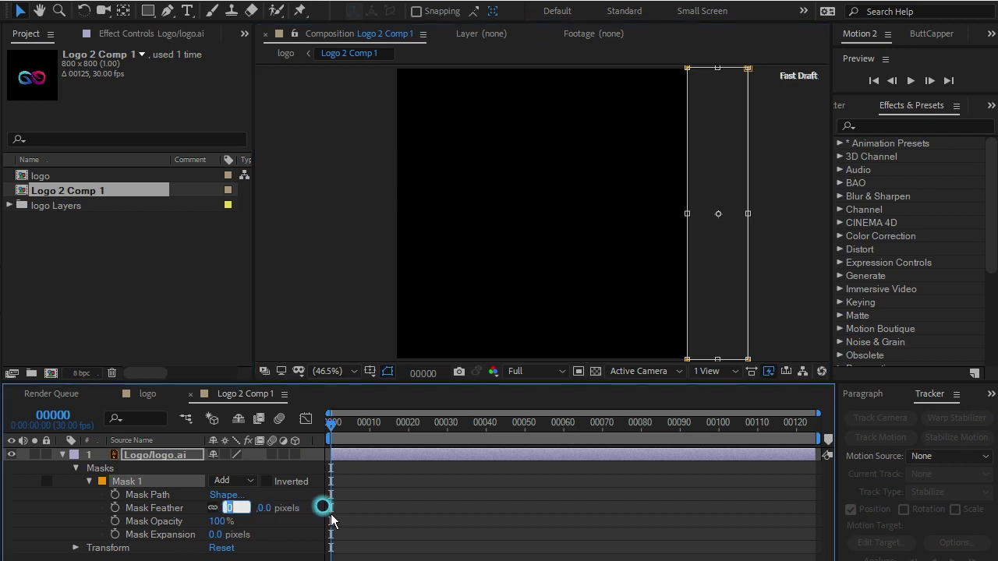
type("80")
Step: Set Mask Feather to 80 and add a Mask Path keyframe at frame 0
left_click(364, 519)
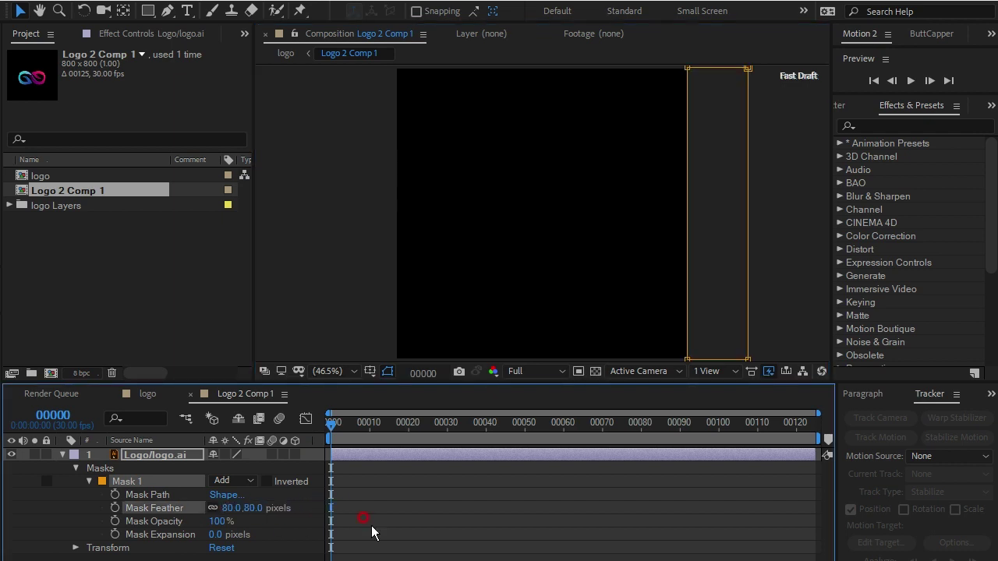
left_click(177, 457)
left_click(116, 494)
left_click(386, 544)
left_click(330, 422)
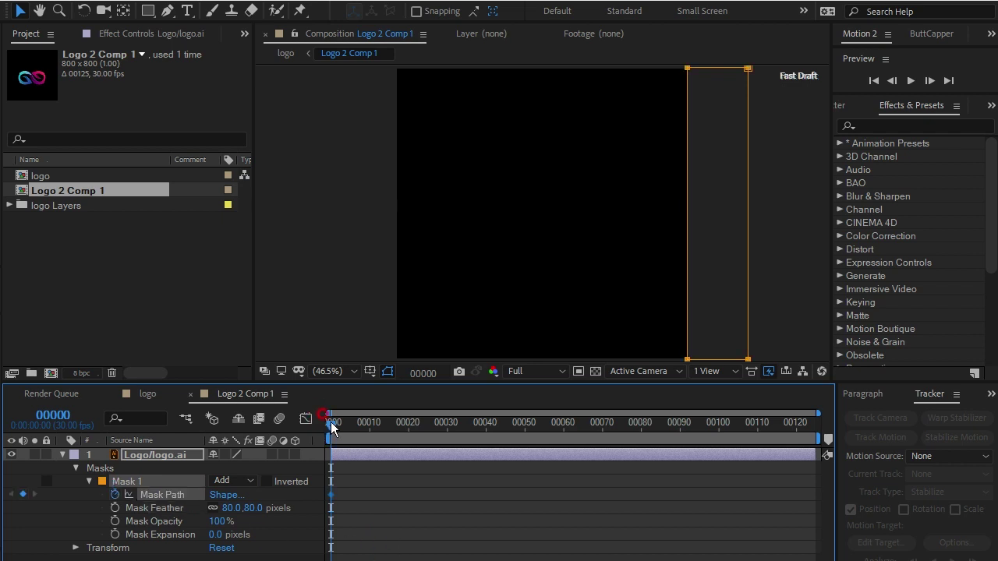
Step: At frame 100, move the mask to the comp's left side
left_click_drag(331, 422, 719, 450)
left_click(192, 494)
left_click(756, 310)
left_click(726, 357)
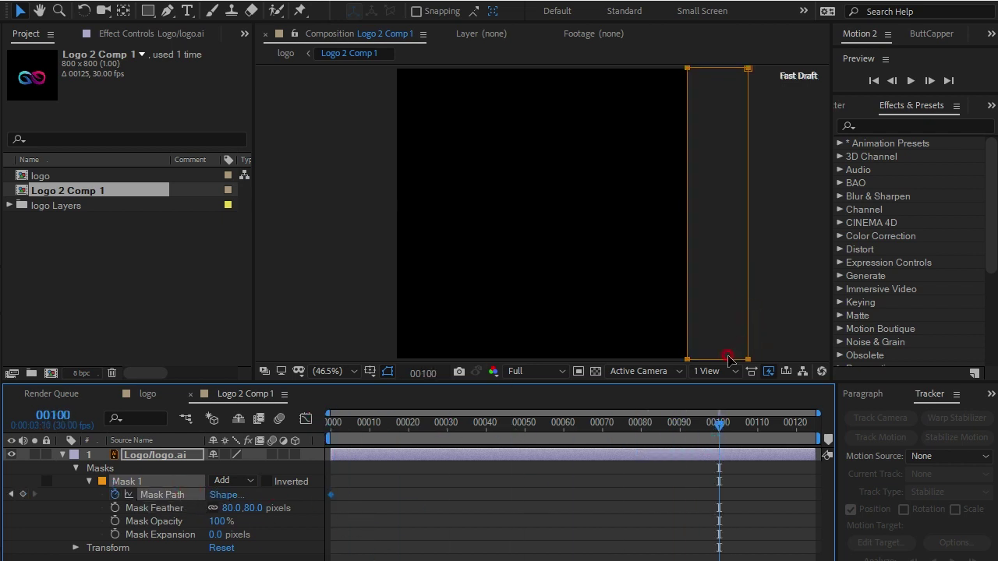
left_click_drag(726, 361, 376, 364)
left_click(684, 456)
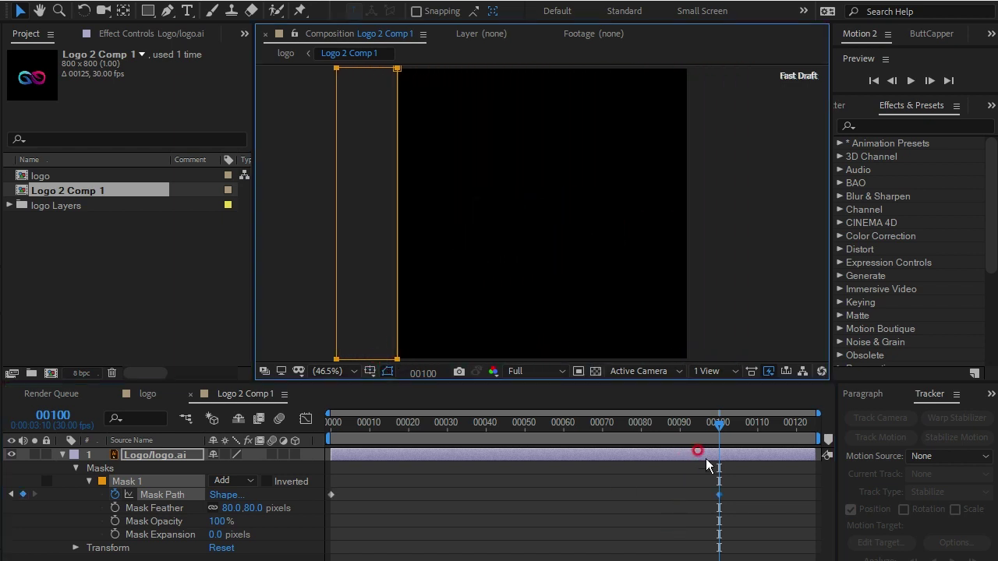
Step: Return to frame 0 and preview the mask sweeping across the logo
left_click_drag(721, 437, 332, 439)
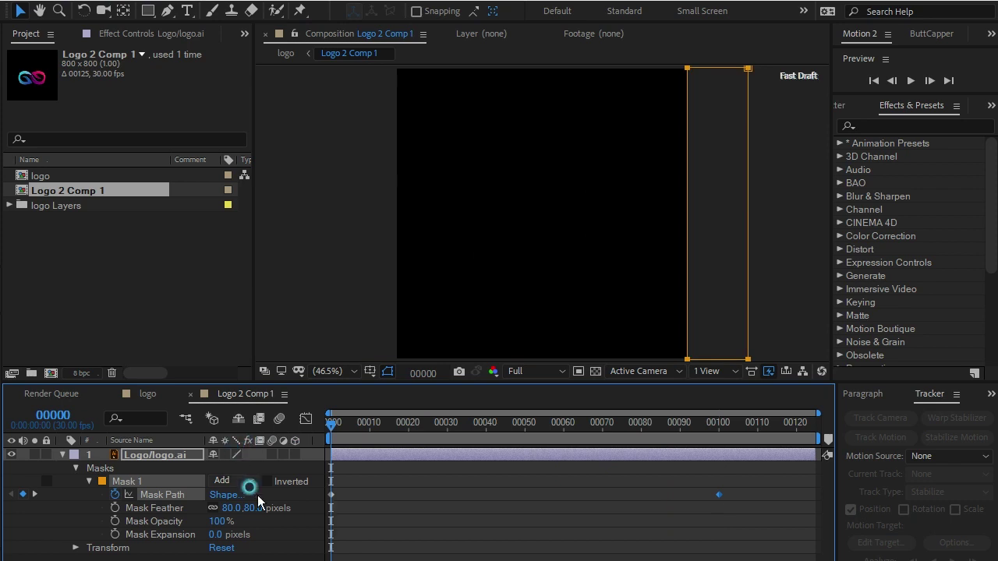
left_click(283, 554)
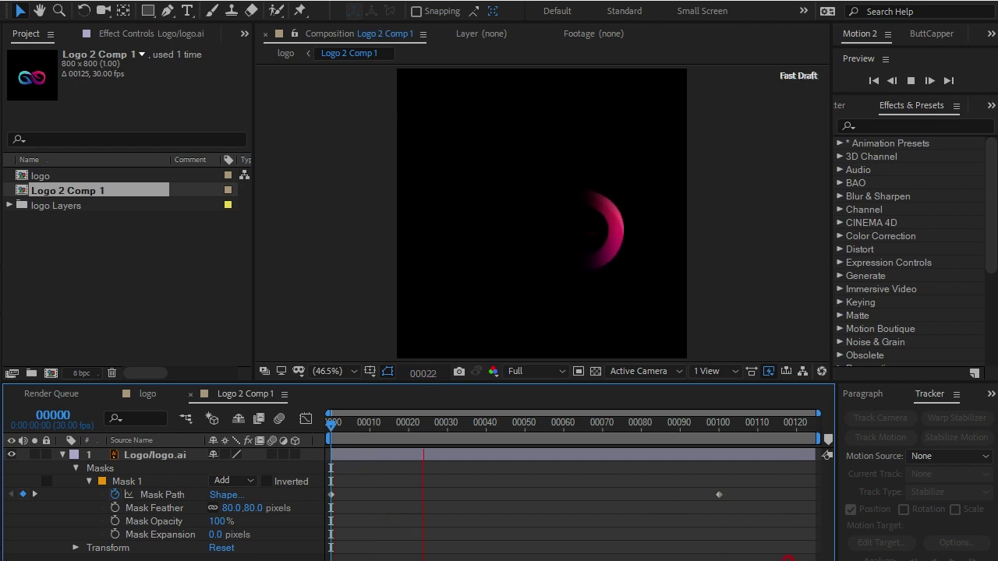
left_click(572, 501)
left_click(620, 268)
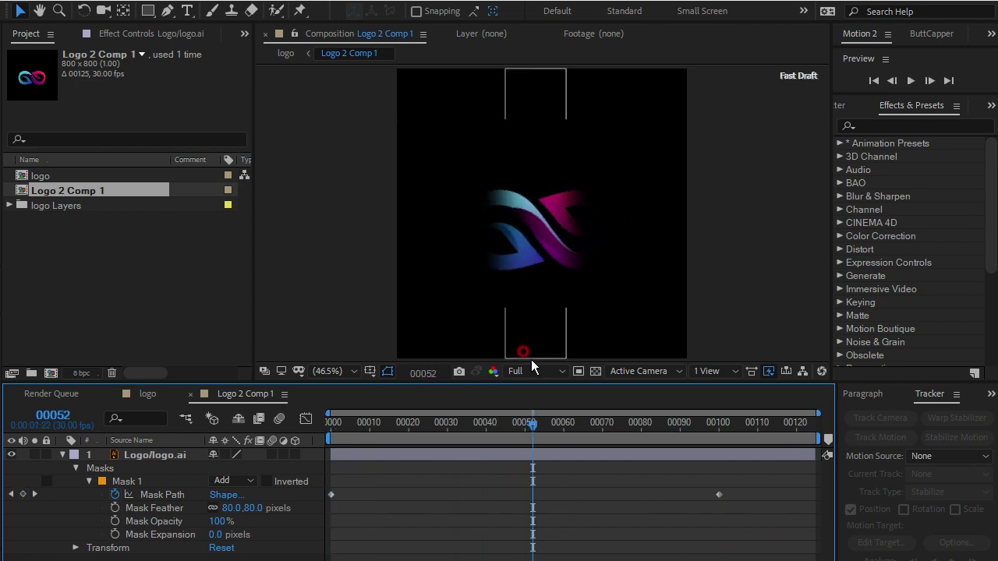
left_click(545, 89)
left_click(542, 267)
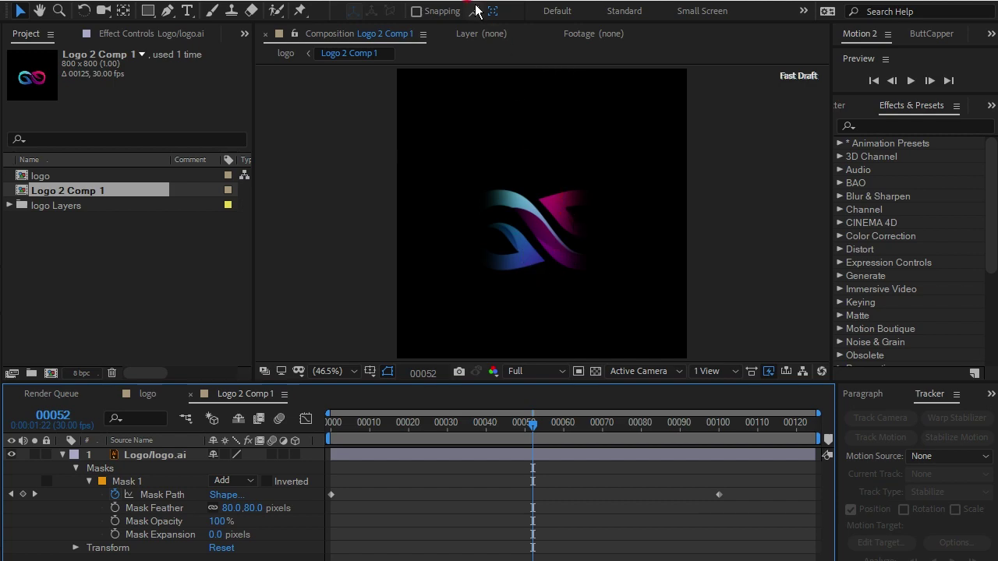
left_click(168, 1)
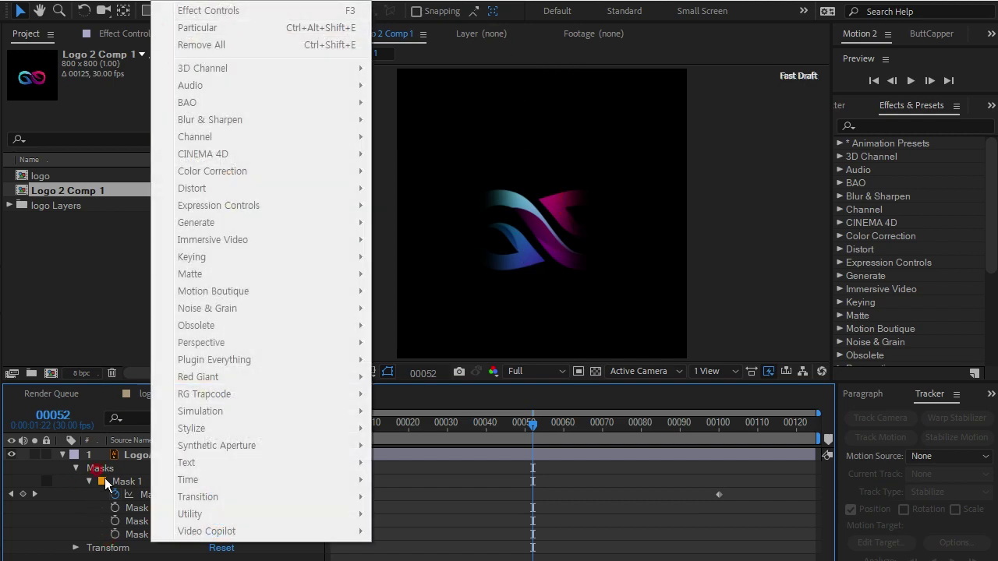
Step: Apply Fast Box Blur to the masked logo with Blur Radius 5
left_click(106, 482)
left_click(169, 5)
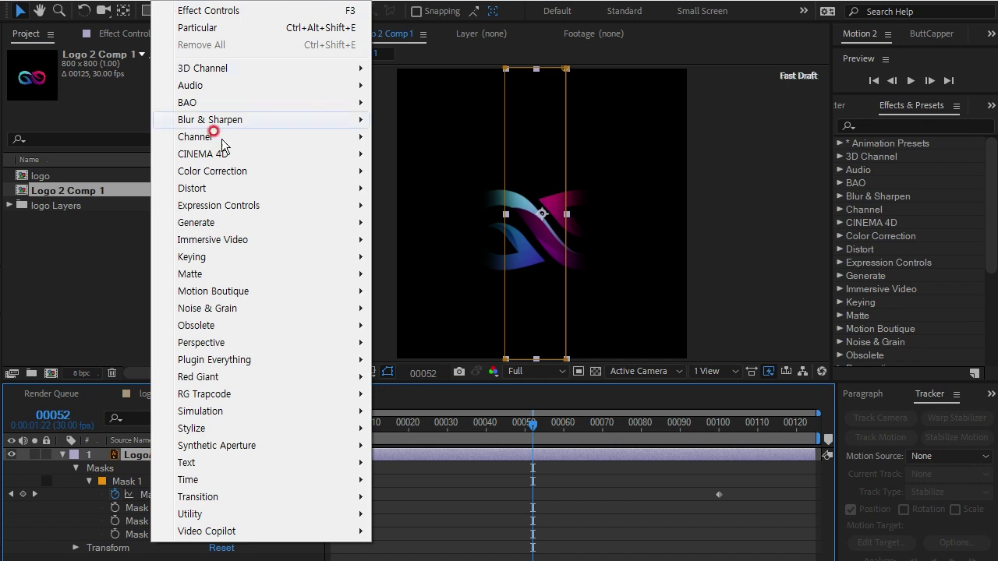
mouse_move(199, 119)
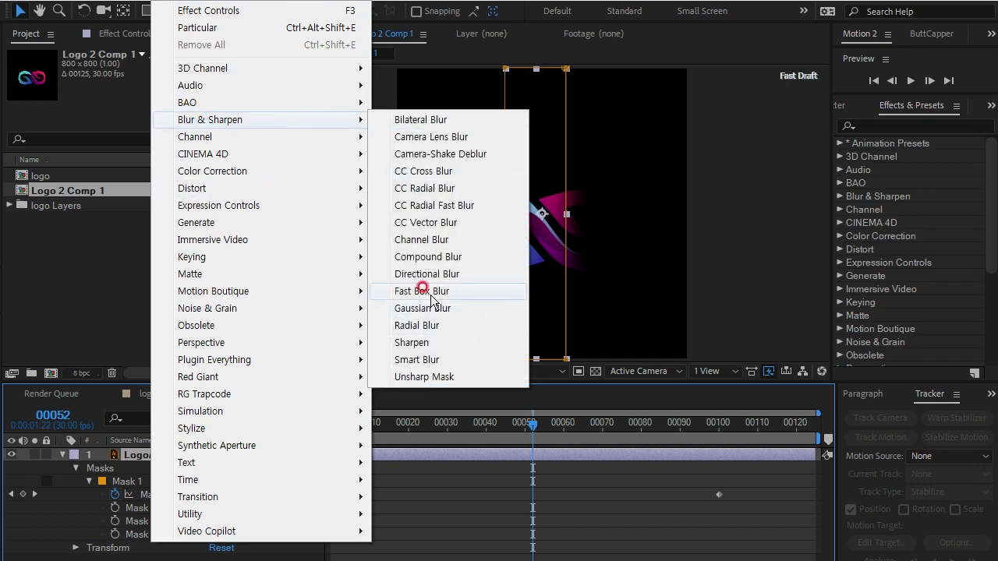
left_click(434, 293)
left_click(143, 80)
left_click(325, 147)
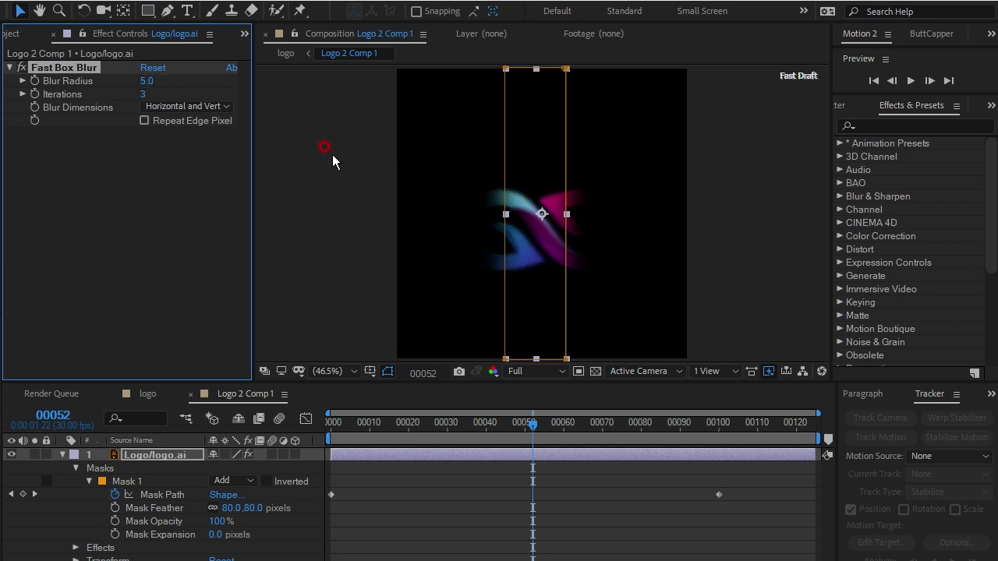
left_click(567, 283)
Step: Back in the logo comp, select the Logo layer and scrub the animation
left_click(151, 393)
left_click(525, 457)
left_click(178, 467)
mouse_move(550, 421)
left_mouse_down()
mouse_move(438, 441)
mouse_move(564, 446)
mouse_move(331, 440)
left_mouse_up()
right_click(148, 469)
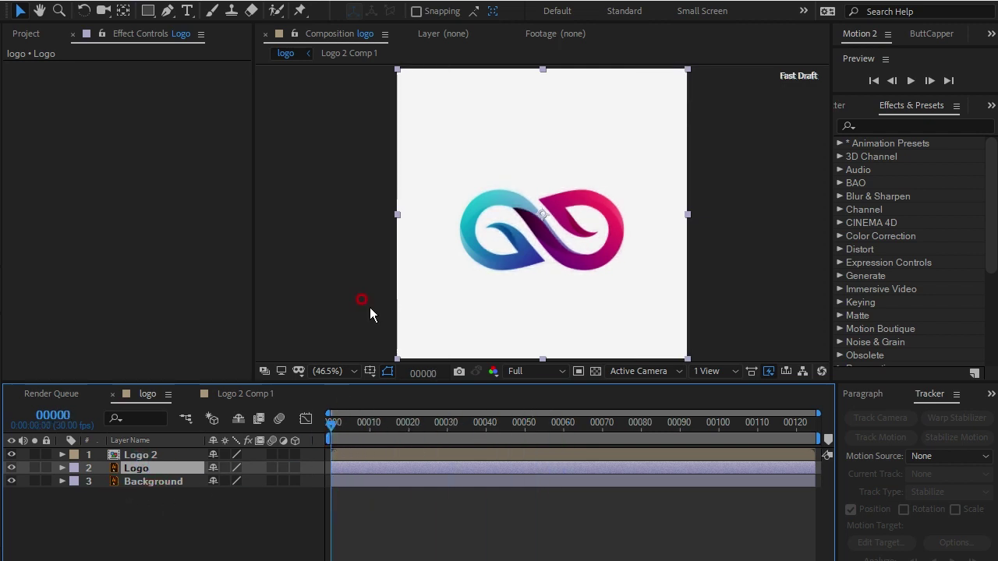
Step: Apply Linear Wipe to the Logo layer with Wipe Angle -90 and Feather 100
left_click(175, 2)
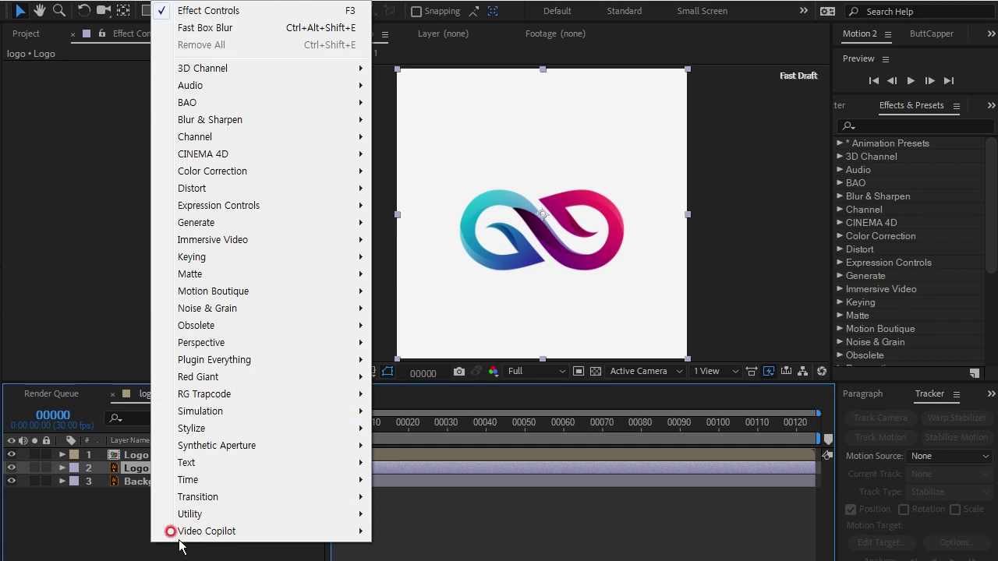
mouse_move(187, 498)
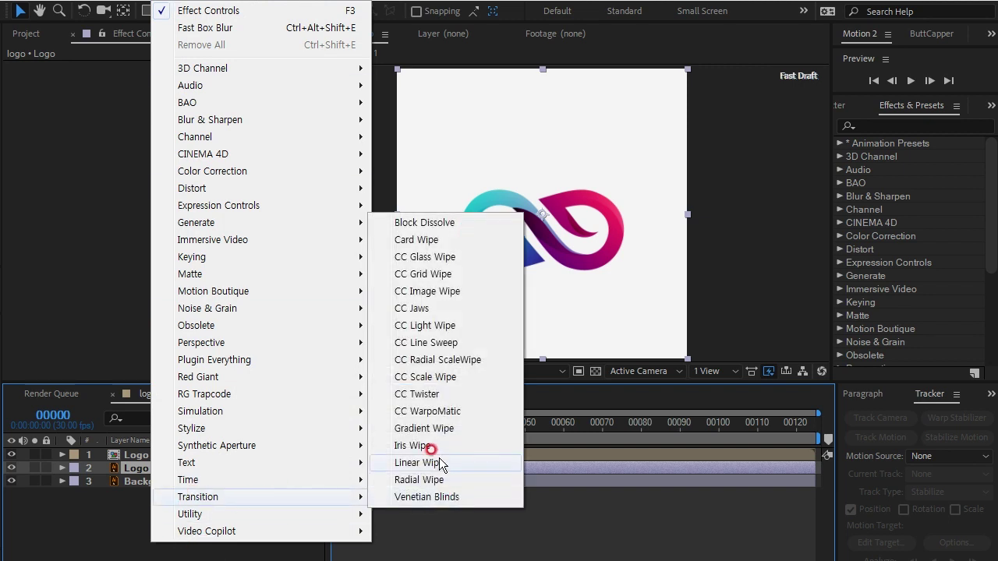
left_click(432, 463)
left_click(165, 93)
type("-90")
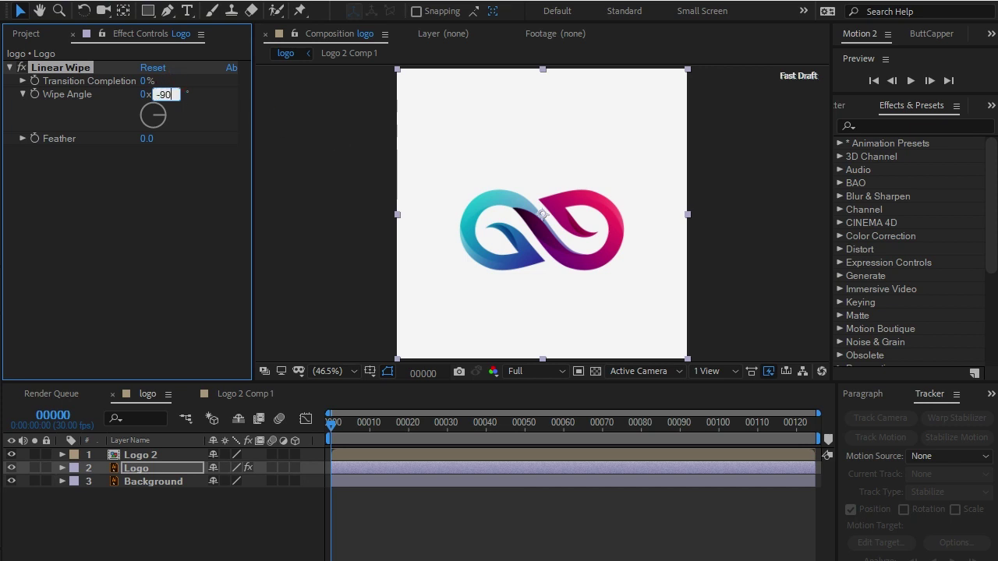
left_click(336, 141)
left_click(146, 138)
type("100")
left_click(142, 178)
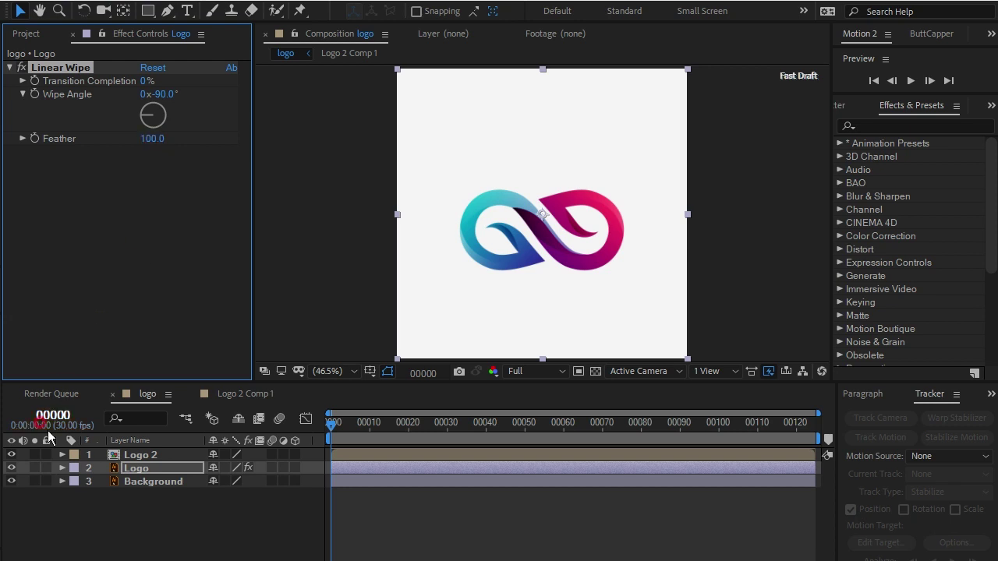
left_click(128, 169)
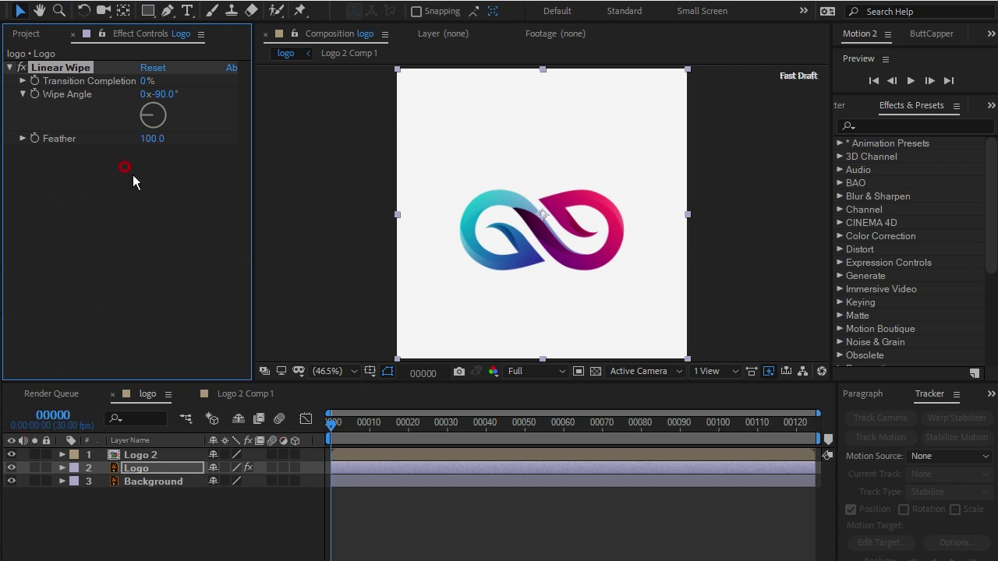
Step: Keyframe Transition Completion from 0% at frame 0 to 100% at frame 100
left_click(34, 81)
left_click_drag(329, 425, 721, 442)
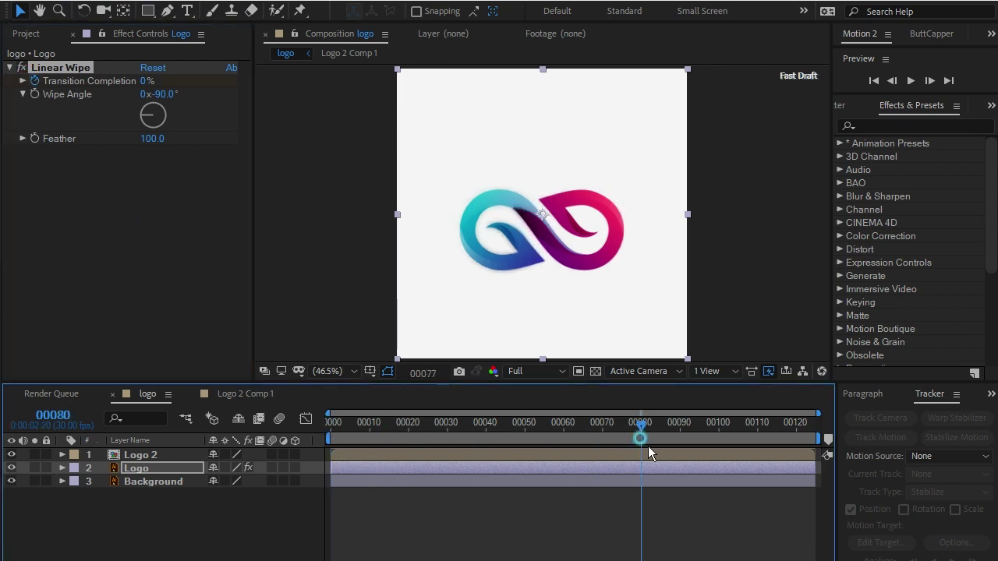
left_click(146, 80)
type("100")
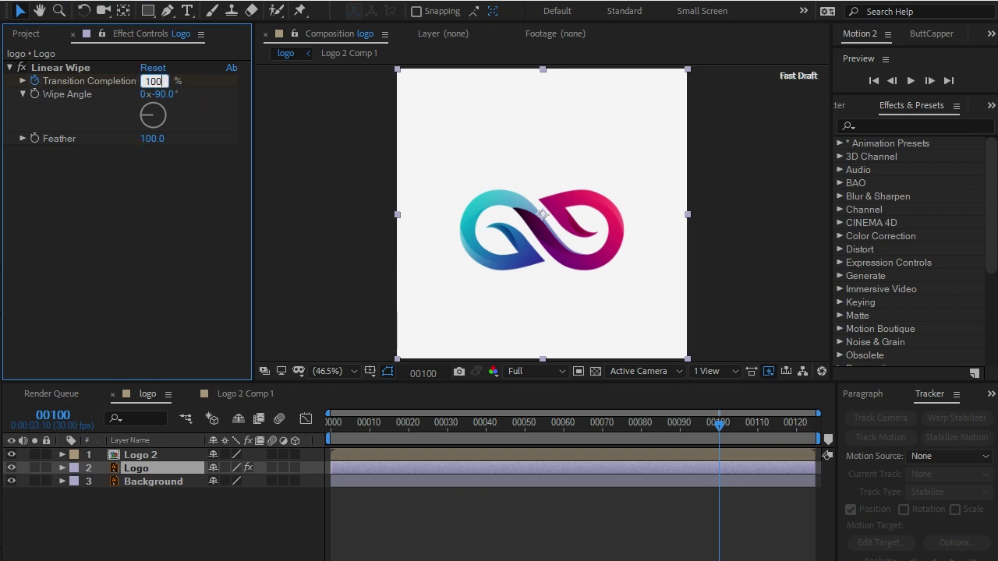
key("Return")
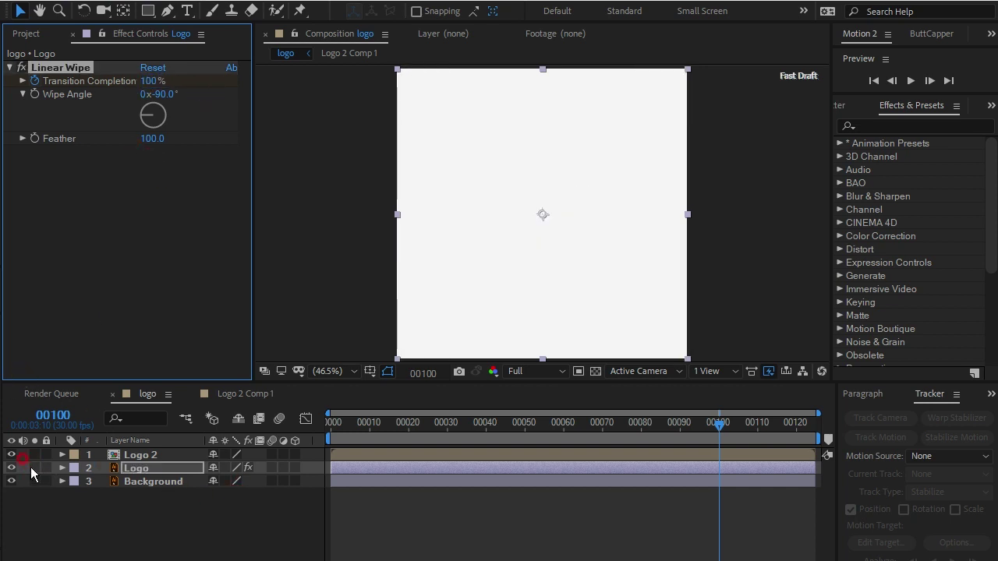
left_click(35, 468)
left_click_drag(719, 424, 311, 434)
Step: Preview with all layers visible again, then start a new solid with Ctrl+Y
left_click(413, 528)
left_click(484, 553)
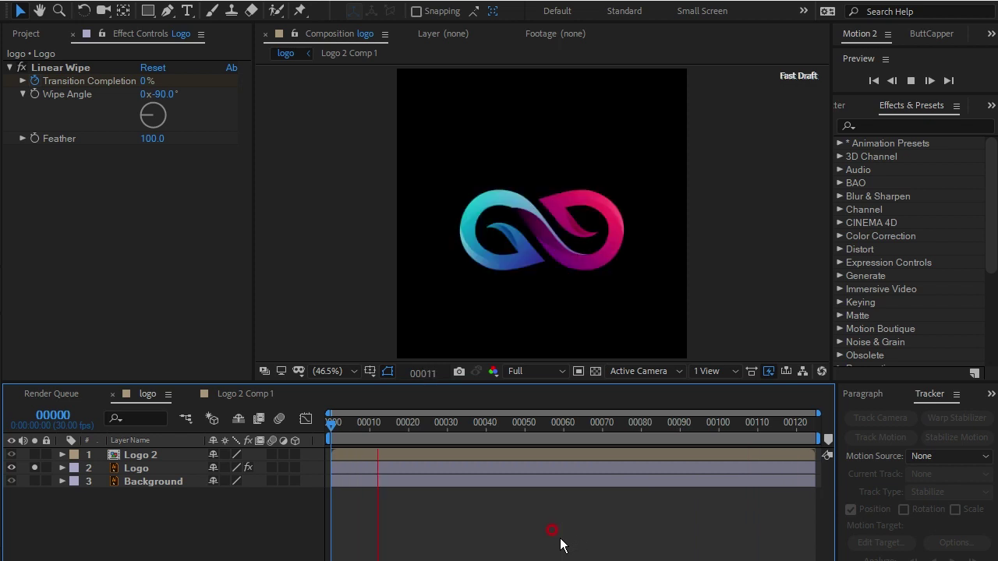
key("space")
left_click(34, 468)
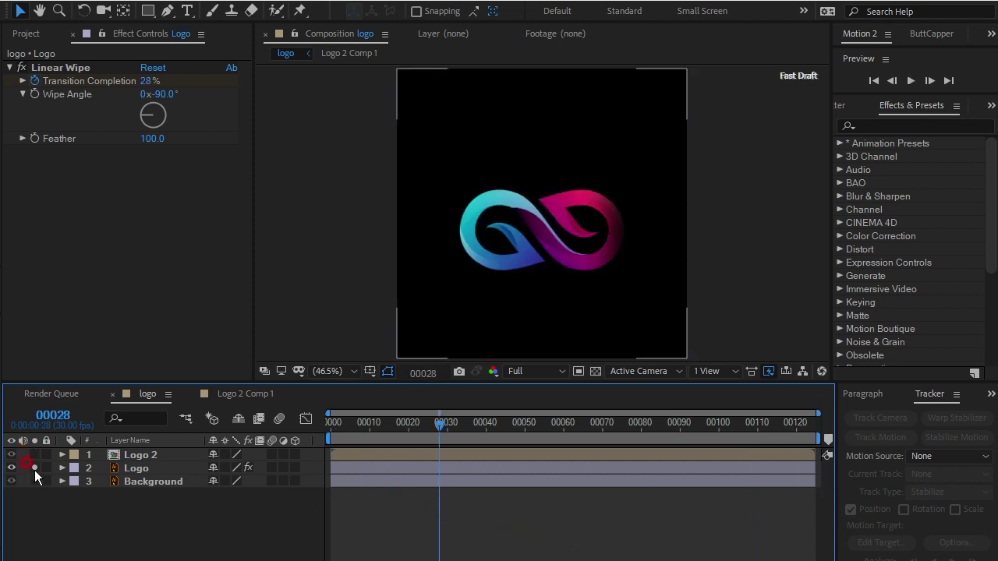
left_click(35, 468)
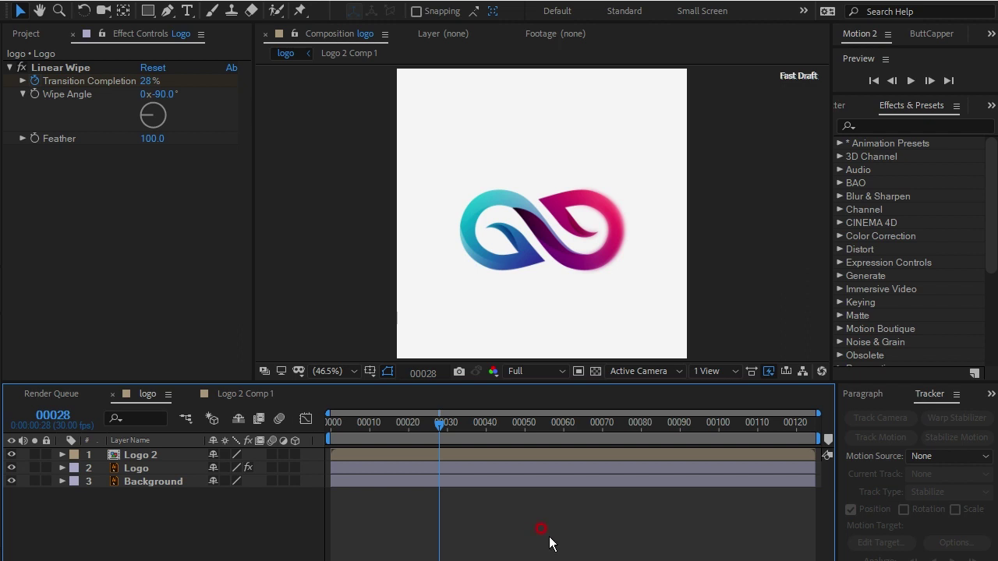
key("ctrl+y")
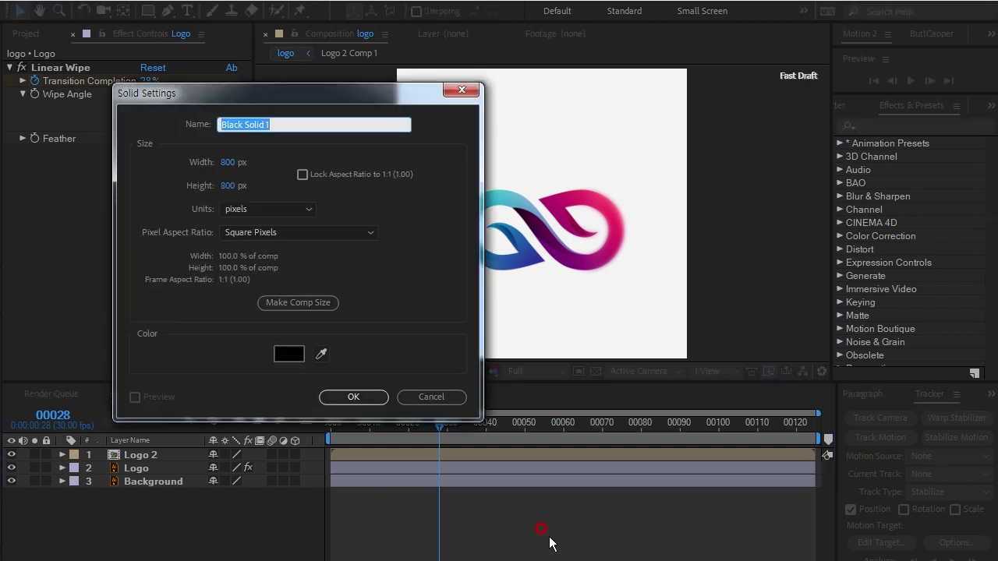
Step: Name the new solid 'Particle' and apply RG Trapcode Particular to it
type("Part")
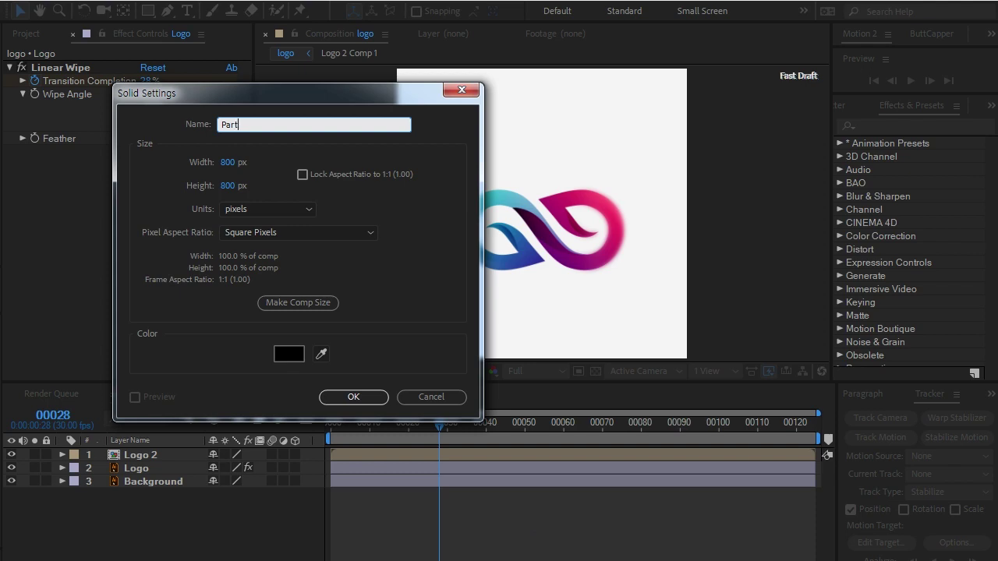
key("Return")
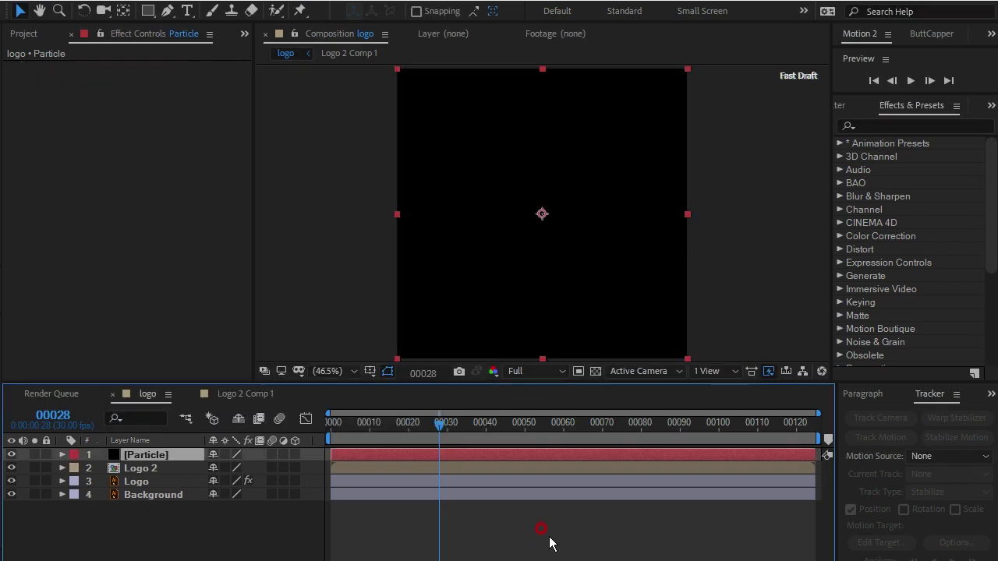
left_click(165, 3)
mouse_move(215, 394)
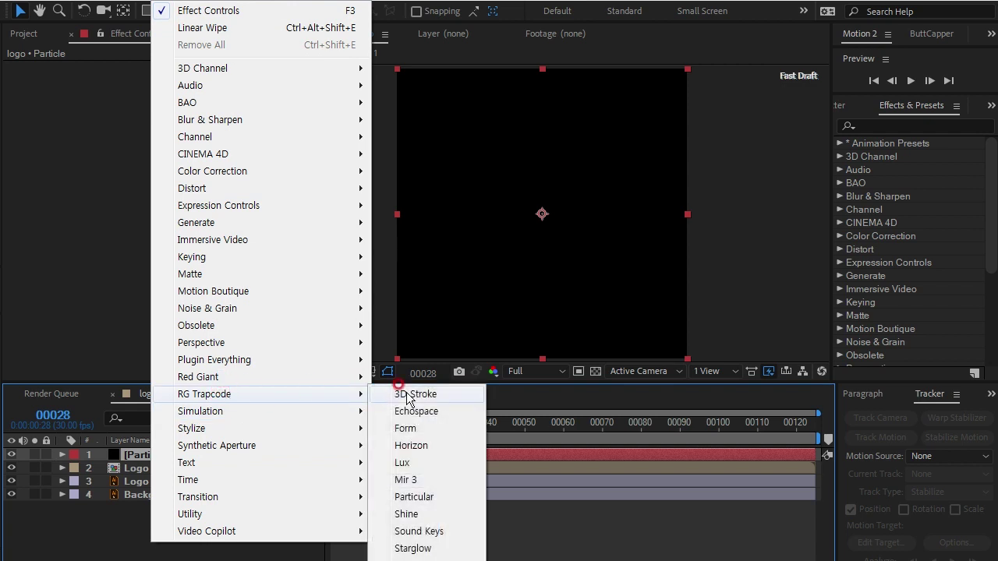
left_click(438, 499)
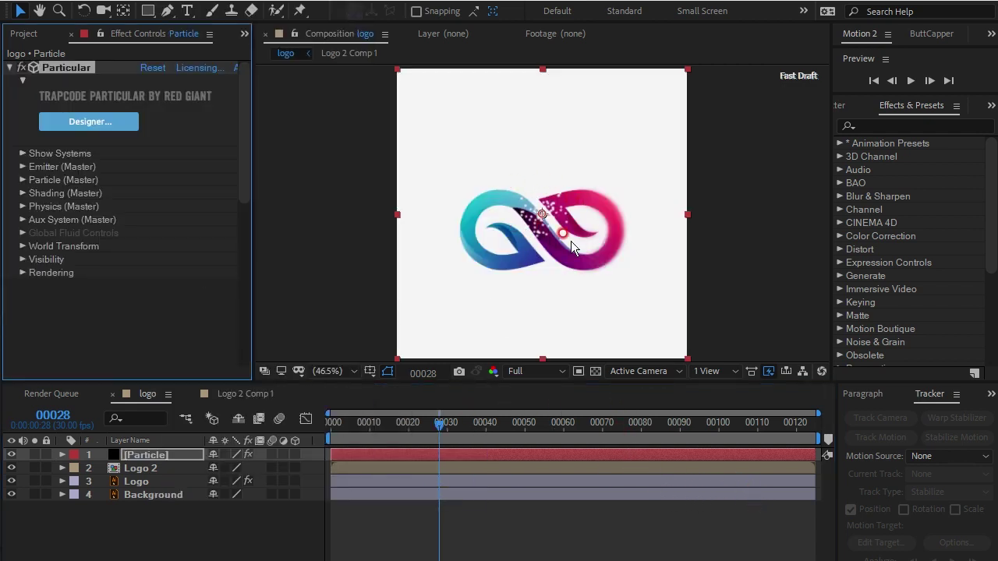
left_click(22, 166)
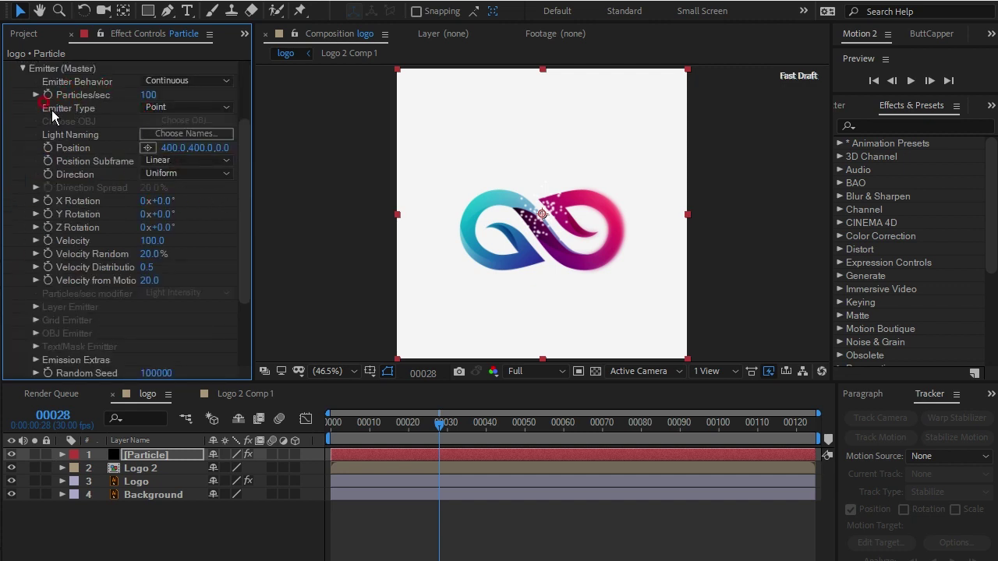
Step: Set Particular's Emitter Type to Layer and switch Logo 2 to a 3D layer
left_click(187, 107)
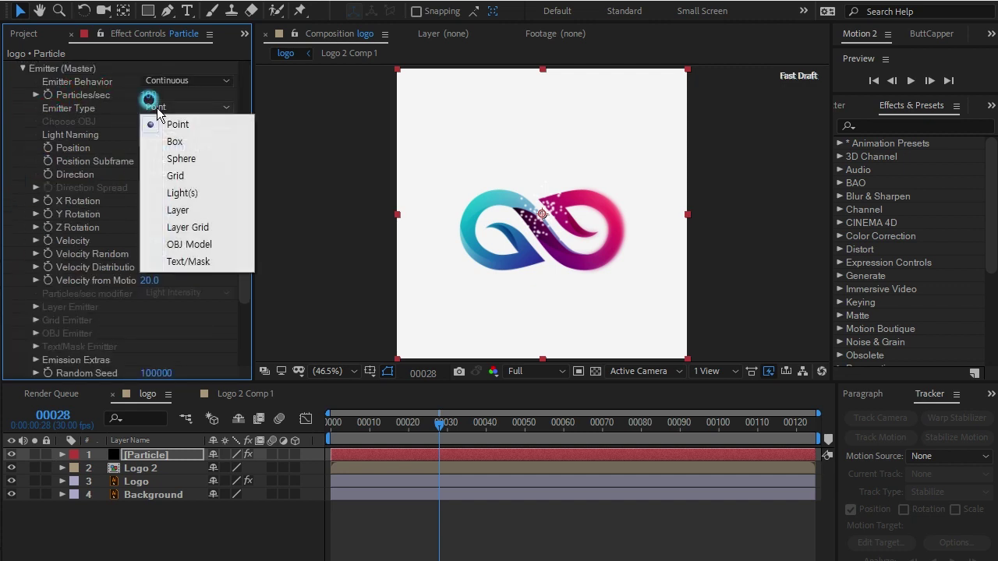
left_click(172, 210)
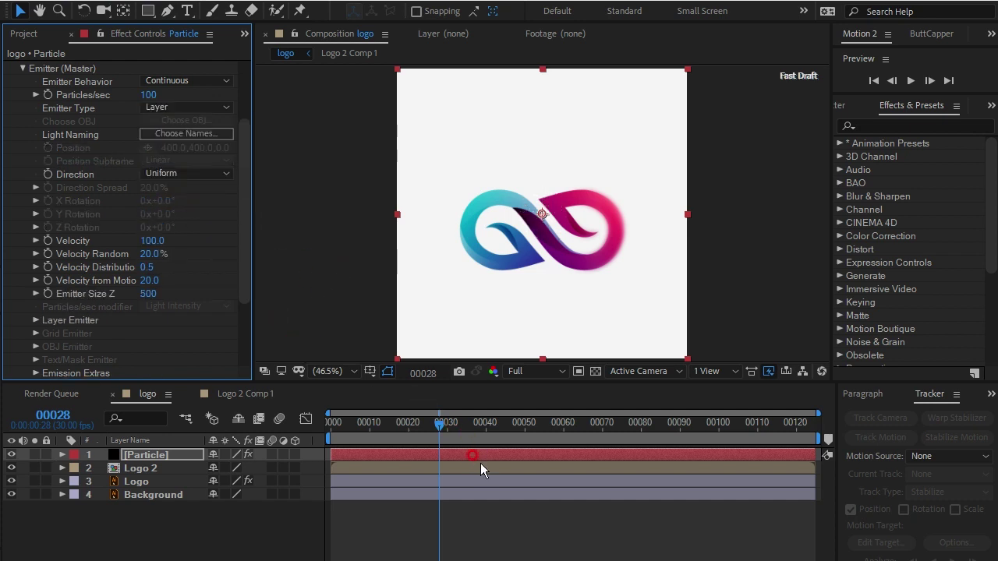
left_click(145, 468)
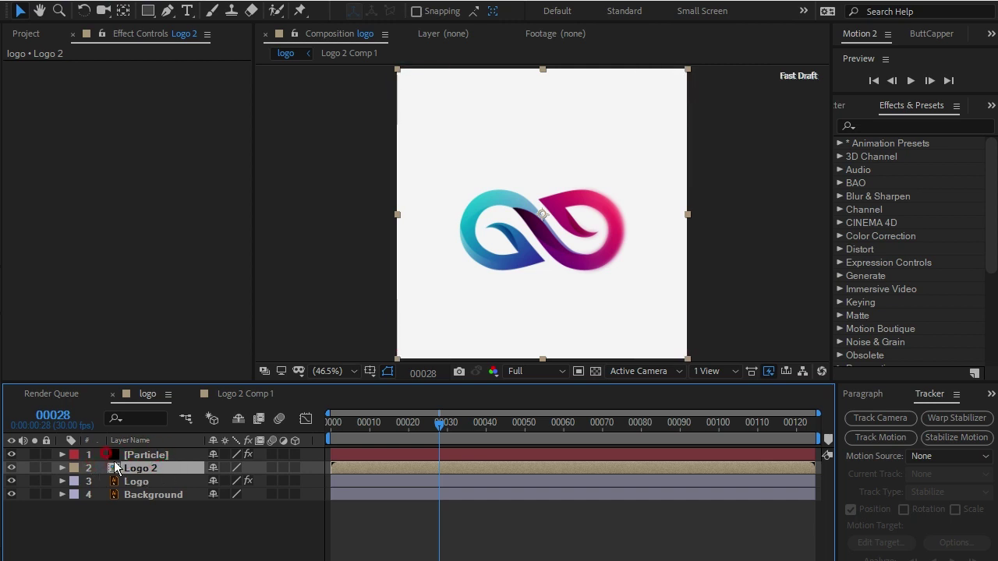
left_click(295, 468)
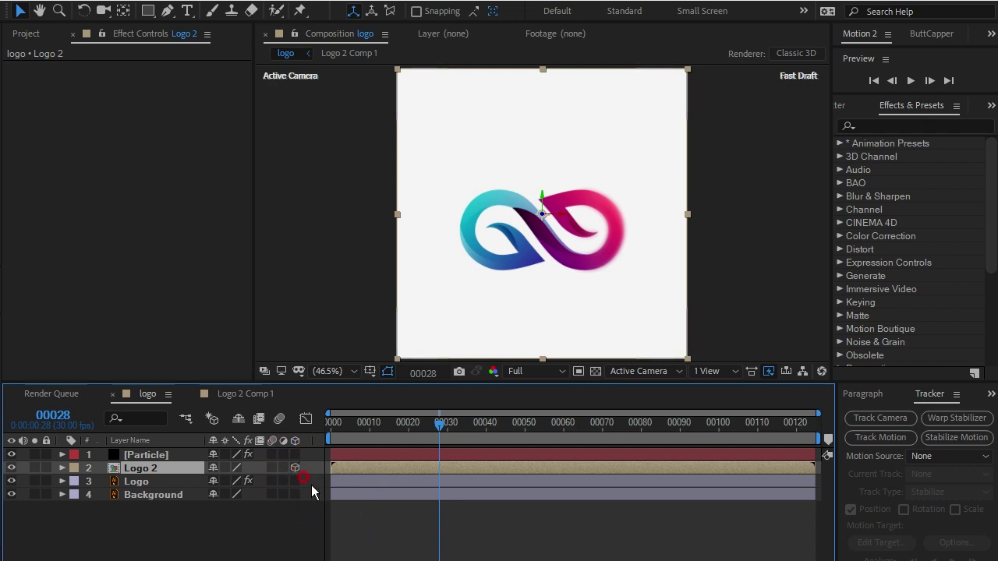
left_click(163, 456)
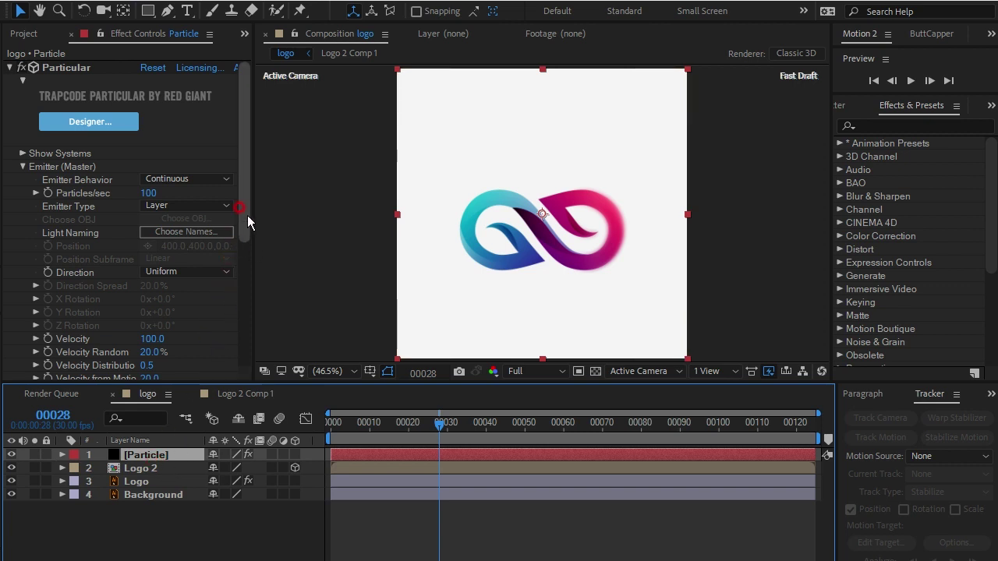
Step: Set the Layer Emitter's source layer to Logo 2
left_click_drag(248, 222, 244, 328)
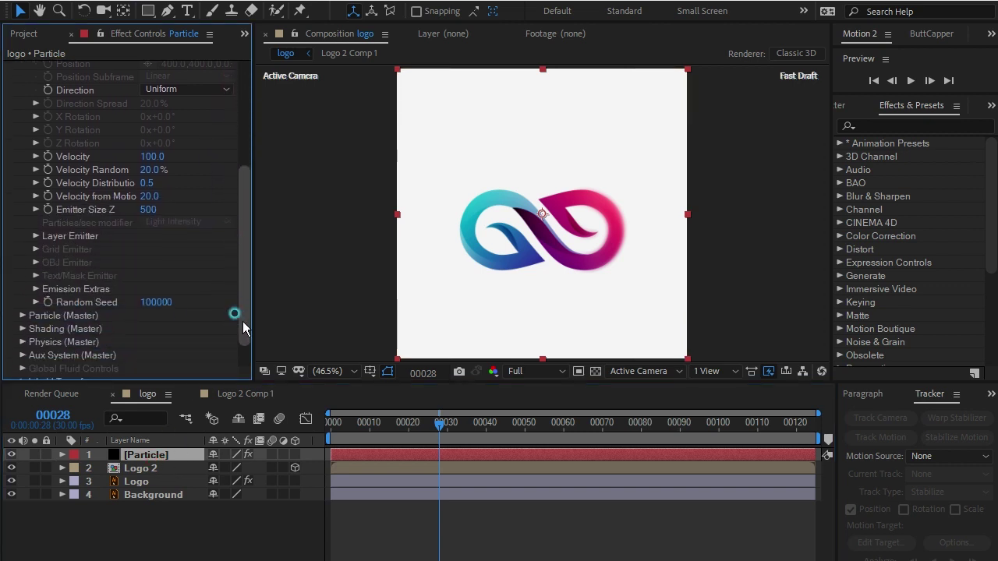
left_click(35, 236)
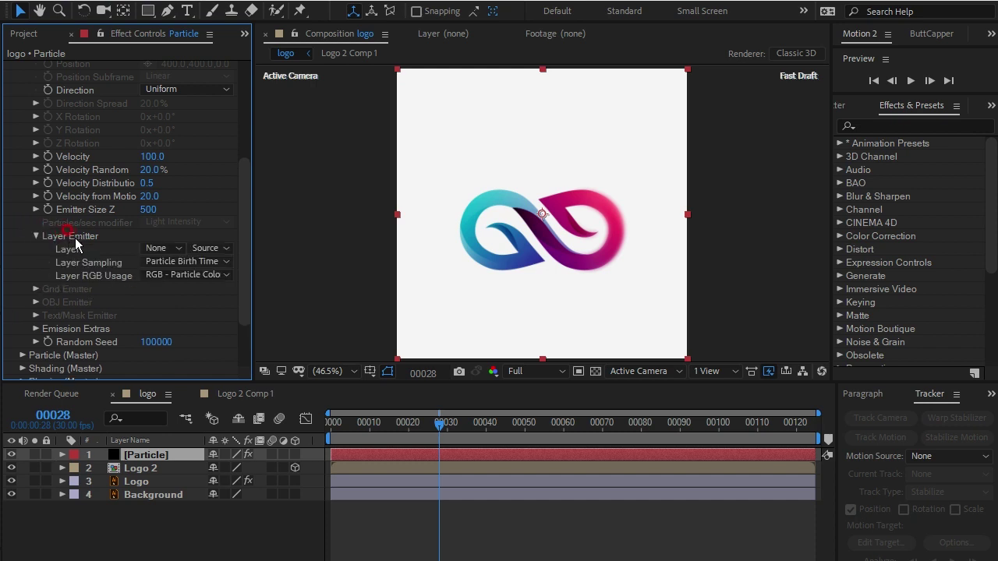
left_click(160, 249)
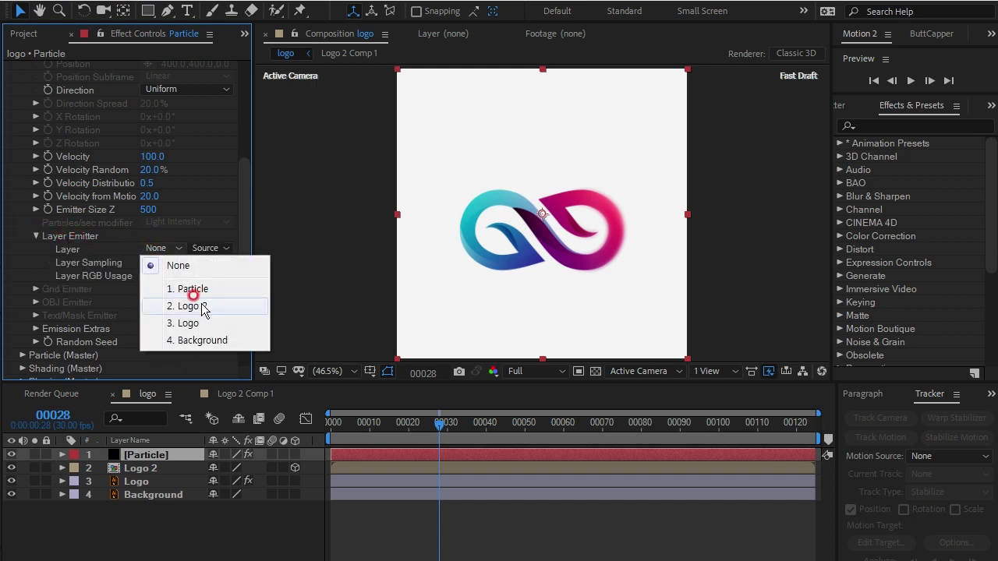
left_click(202, 307)
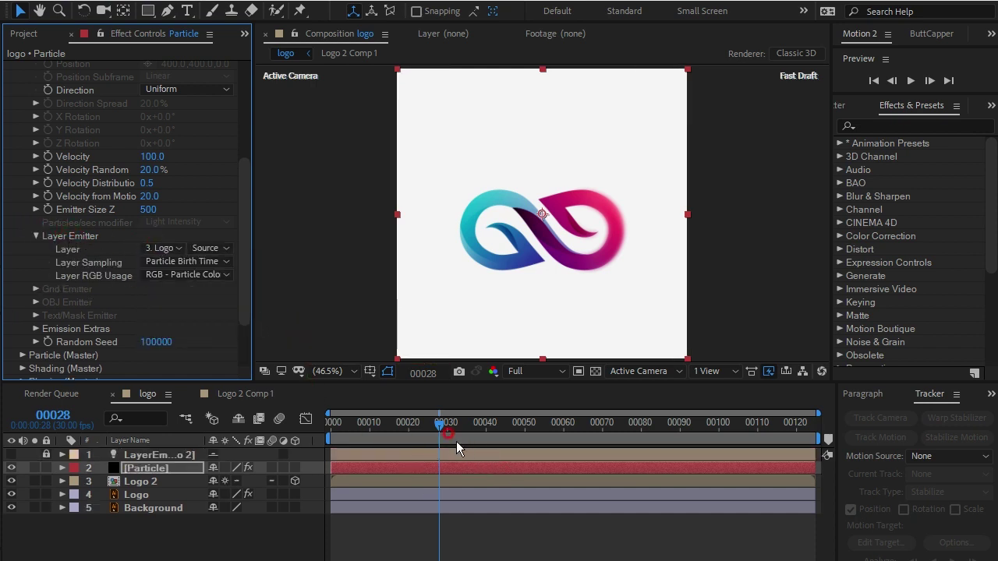
Step: Raise Particles/sec to 500000 and scrub to frame 48 to preview the dispersal
left_click_drag(246, 279, 244, 179)
left_click(152, 192)
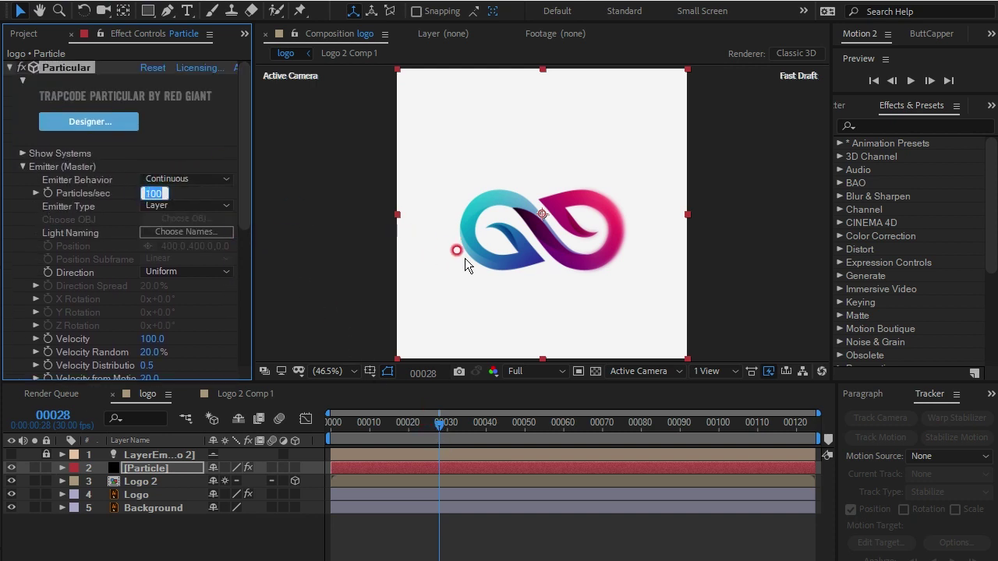
type("5")
type("00")
key("Return")
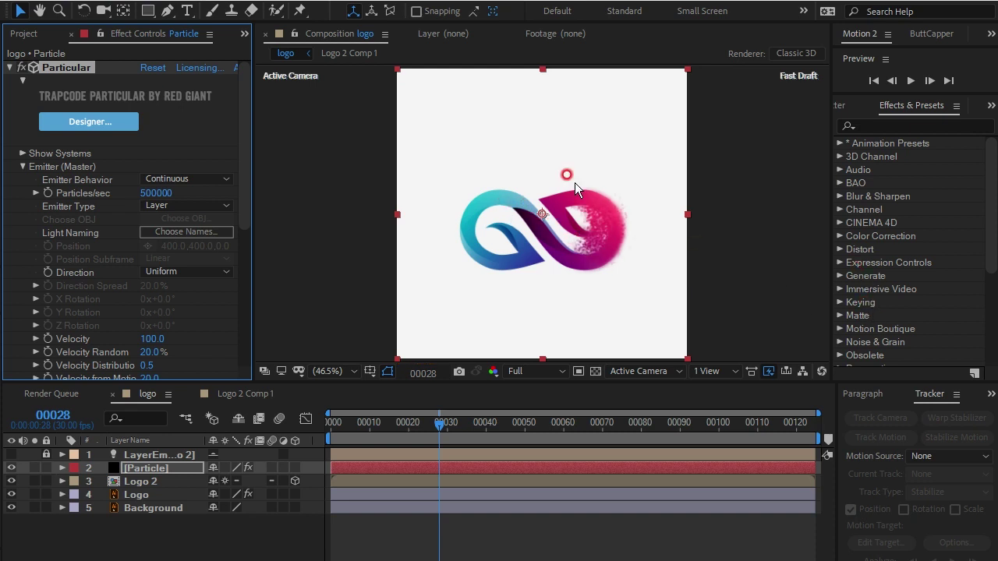
left_click_drag(440, 423, 517, 422)
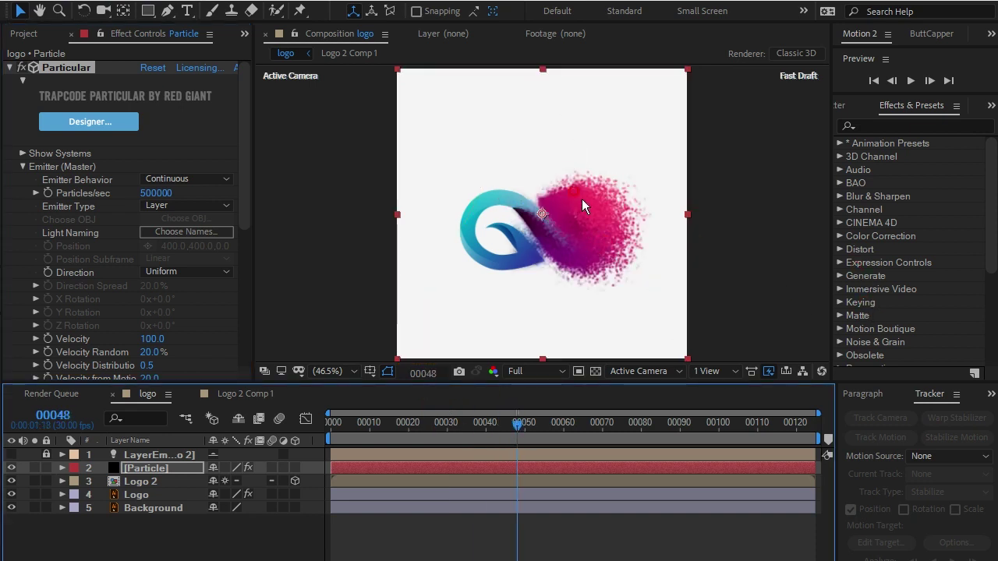
Step: In Particle (Master), set Life [sec] to 2
left_click(272, 197)
left_click_drag(242, 223, 244, 356)
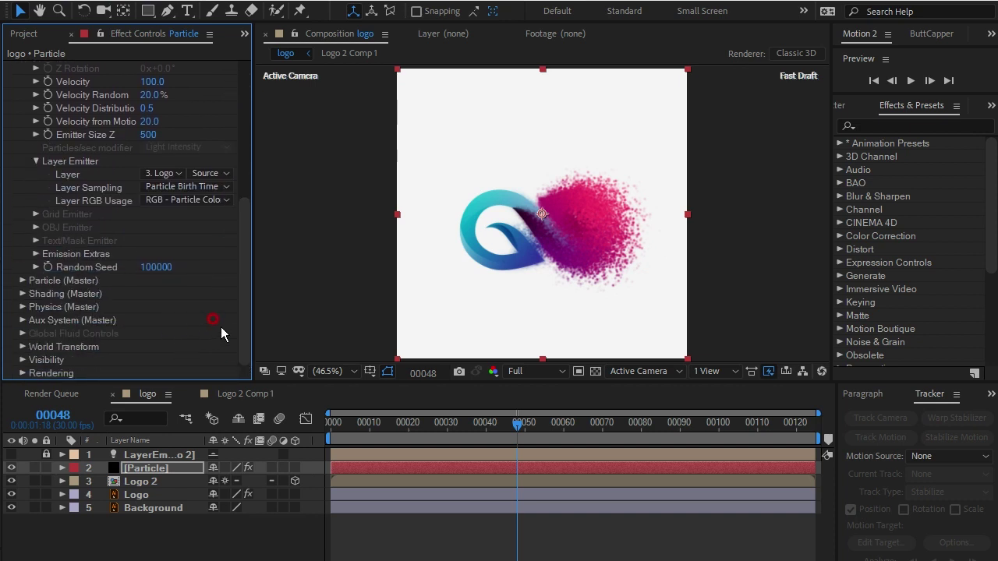
left_click(23, 280)
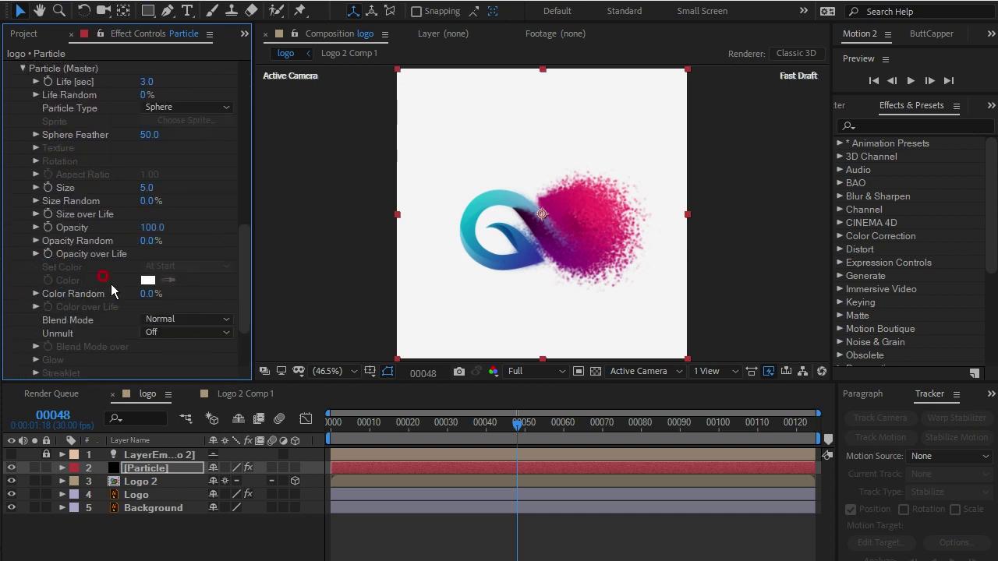
left_click(146, 81)
type("2")
key("Return")
Step: Set the particle Size to 2
left_click(138, 81)
left_click(145, 82)
left_click(141, 261)
left_click(146, 188)
type("2")
key("Return")
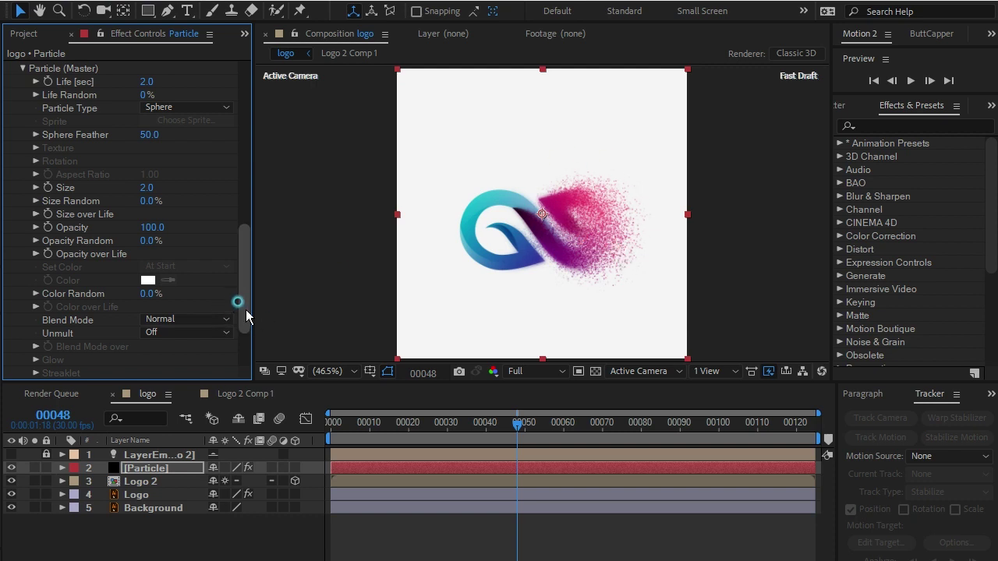
left_click_drag(241, 304, 269, 338)
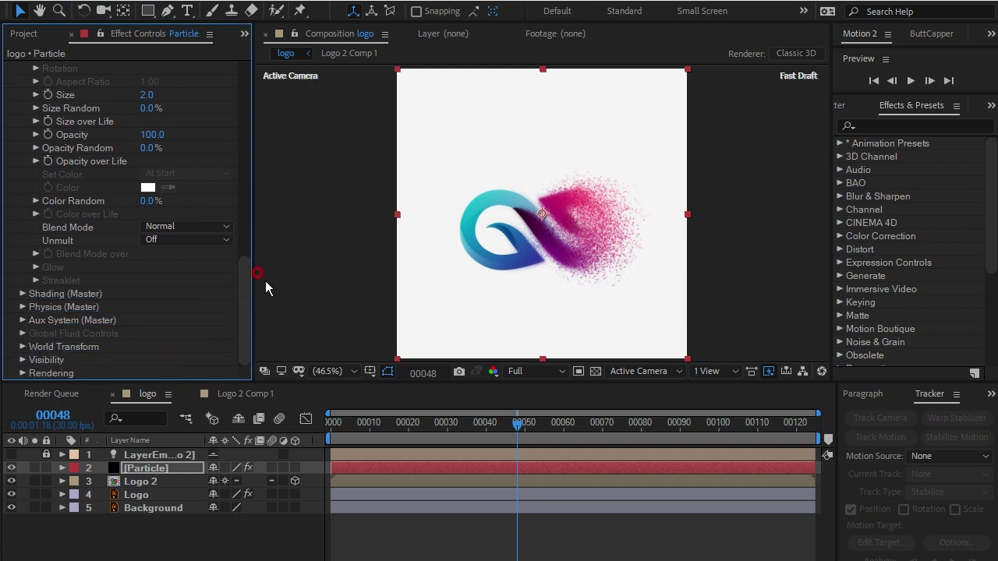
Step: In Physics, set Gravity to -800 so the particles rise
left_click(52, 307)
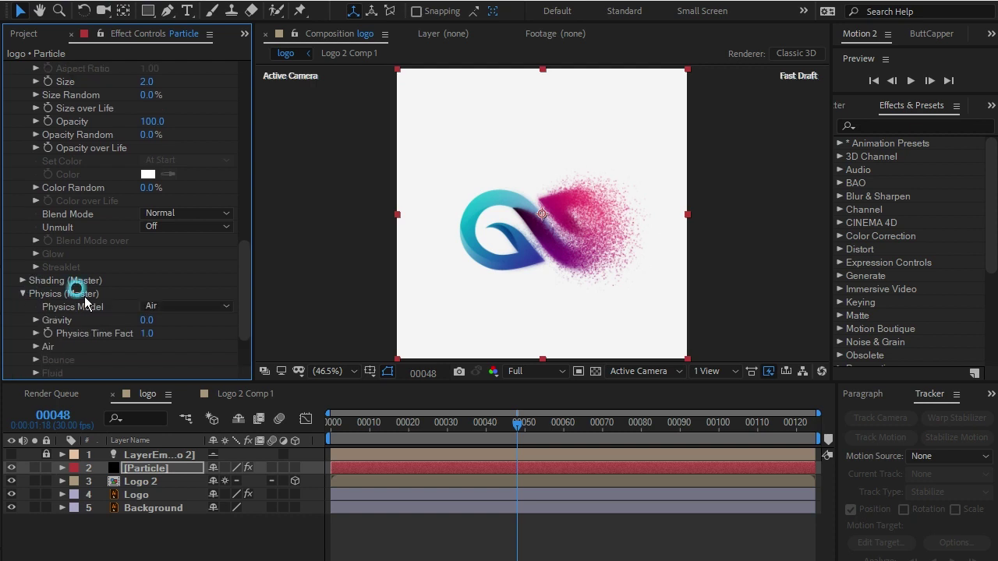
left_click_drag(240, 283, 246, 307)
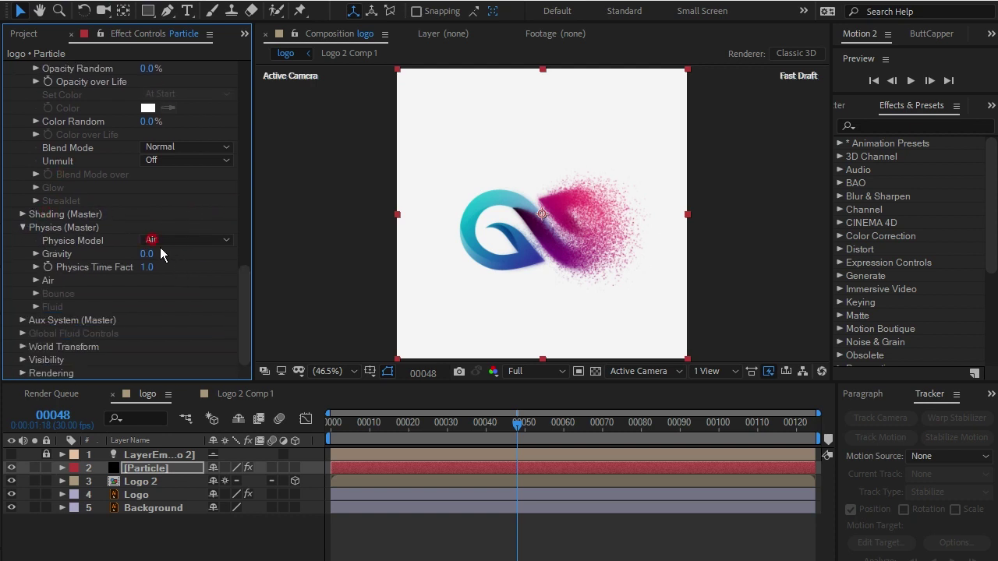
left_click(160, 252)
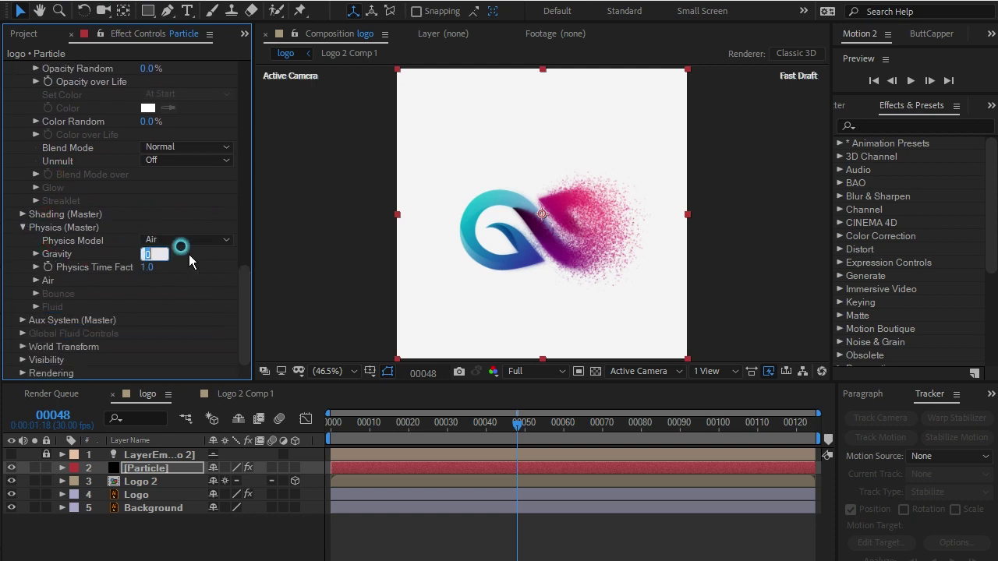
type("-800")
key("Return")
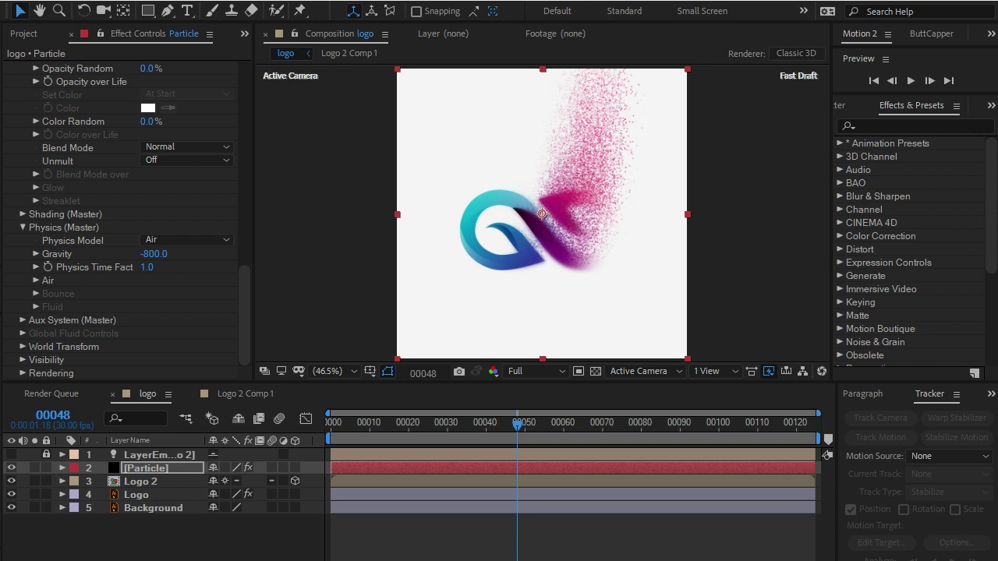
Step: Set the Air Resistance to 1
left_click(35, 280)
scroll(143, 320, "down", 2)
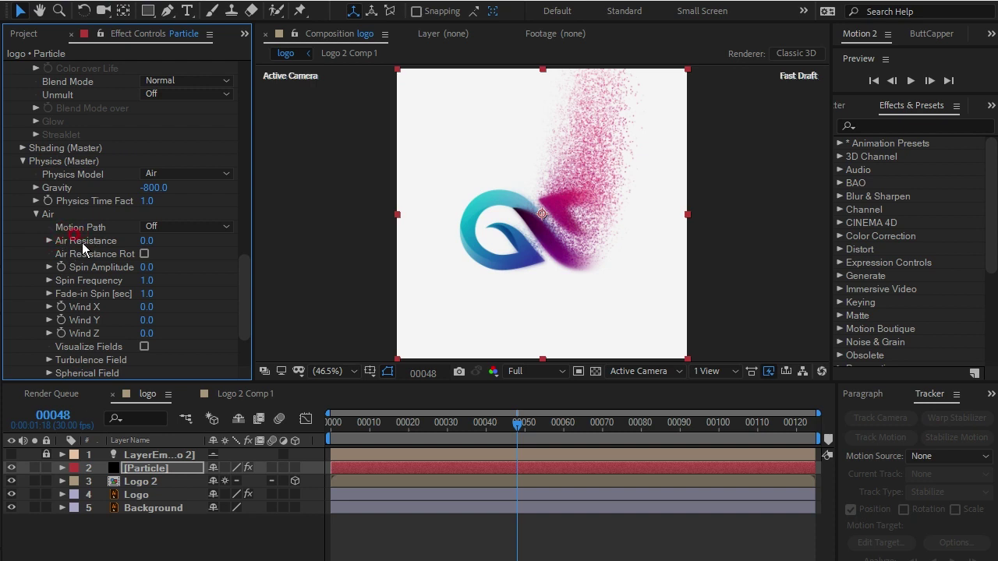
type("1")
left_click(536, 341)
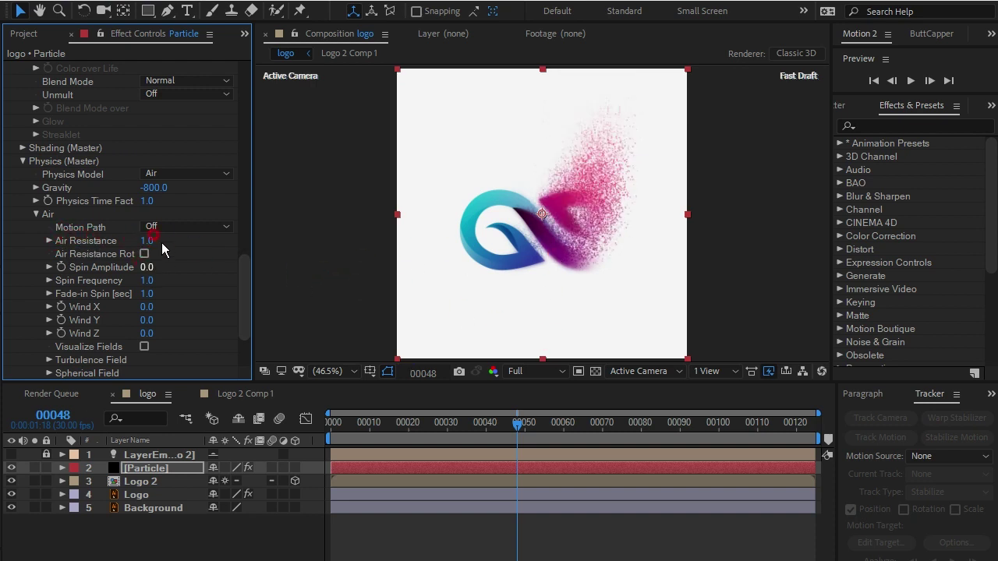
Step: Set Wind X to -450 to blow the particles left
left_click(82, 306)
left_click(145, 307)
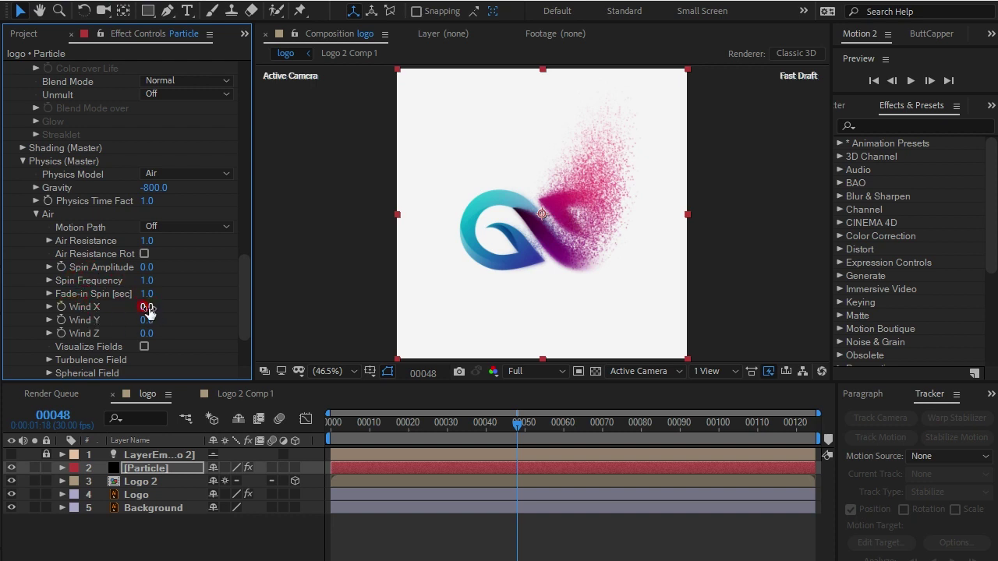
type("-500")
left_click(281, 324)
left_click(607, 167)
left_click(513, 267)
left_click(148, 311)
type("-45")
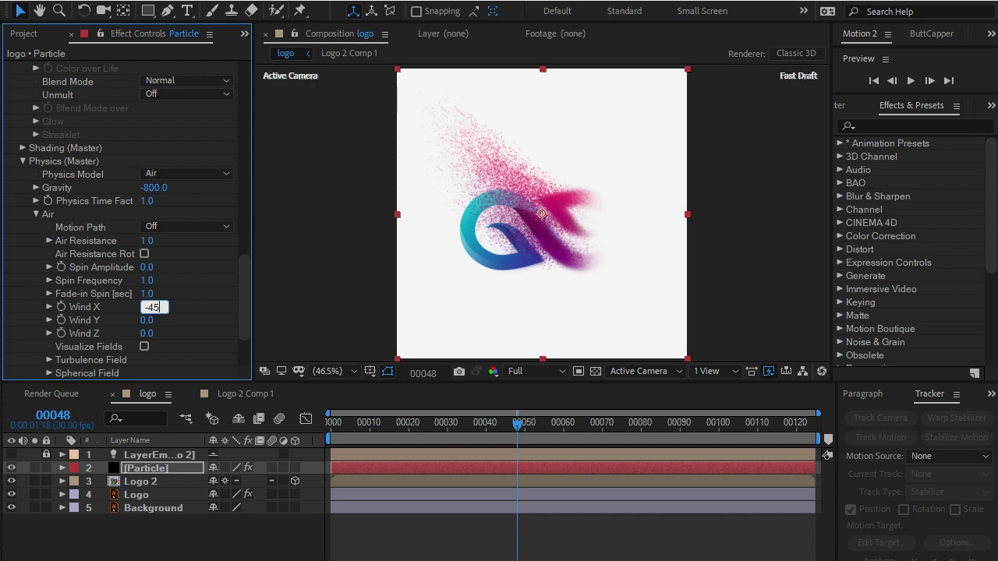
left_click(316, 309)
left_click(131, 360)
Step: Set Wind Y to -50 so the particles drift slightly up
left_click(146, 320)
type("-")
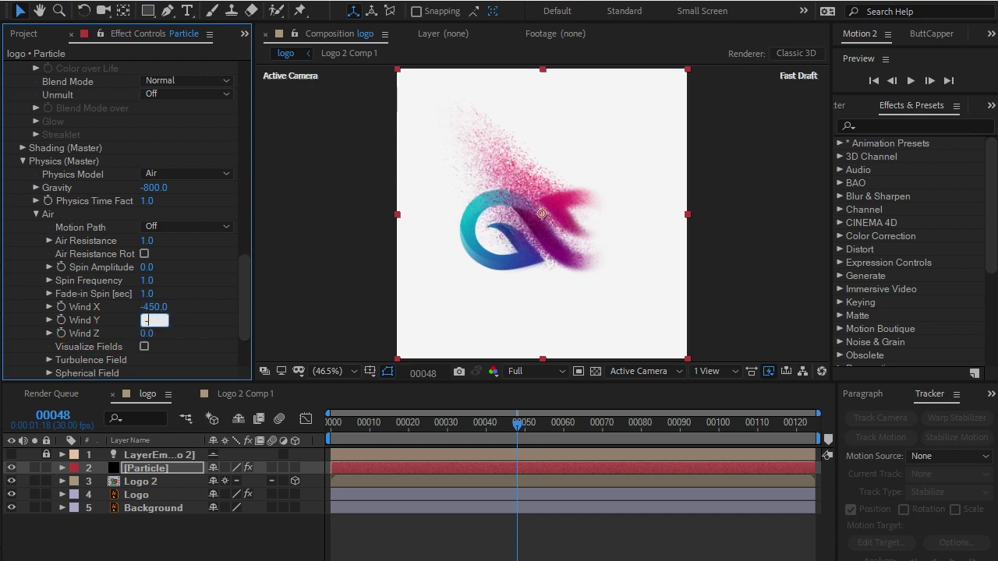
type("50")
left_click(543, 213)
left_click(584, 238)
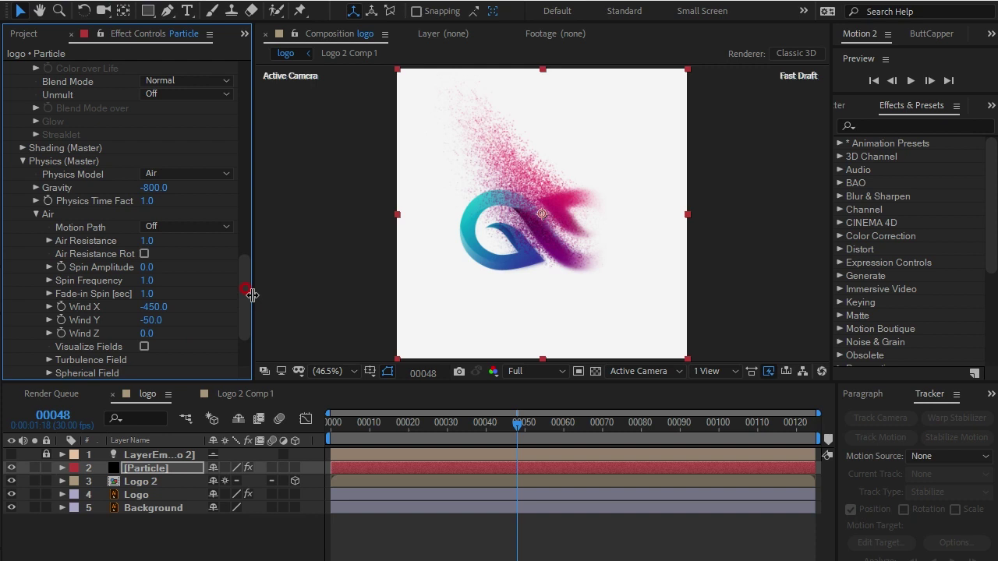
Step: Twirl open the Turbulence Field properties
left_click_drag(246, 304, 144, 325)
left_click(47, 267)
scroll(180, 223, "down", 3)
left_click(131, 198)
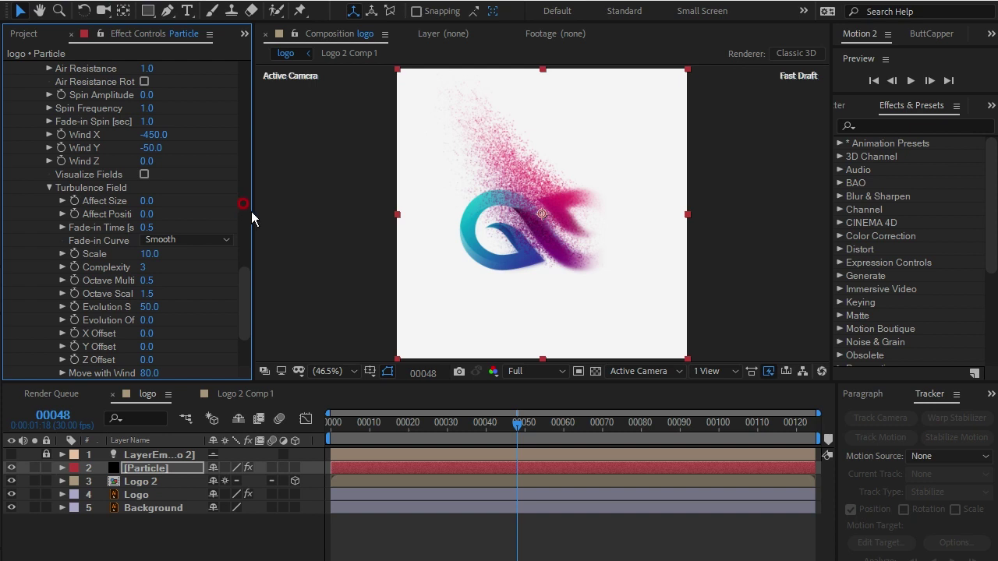
Step: Set Turbulence Field Affect Position to 500 and Affect Size to 10
left_click_drag(251, 211, 282, 211)
left_click(162, 213)
type("500")
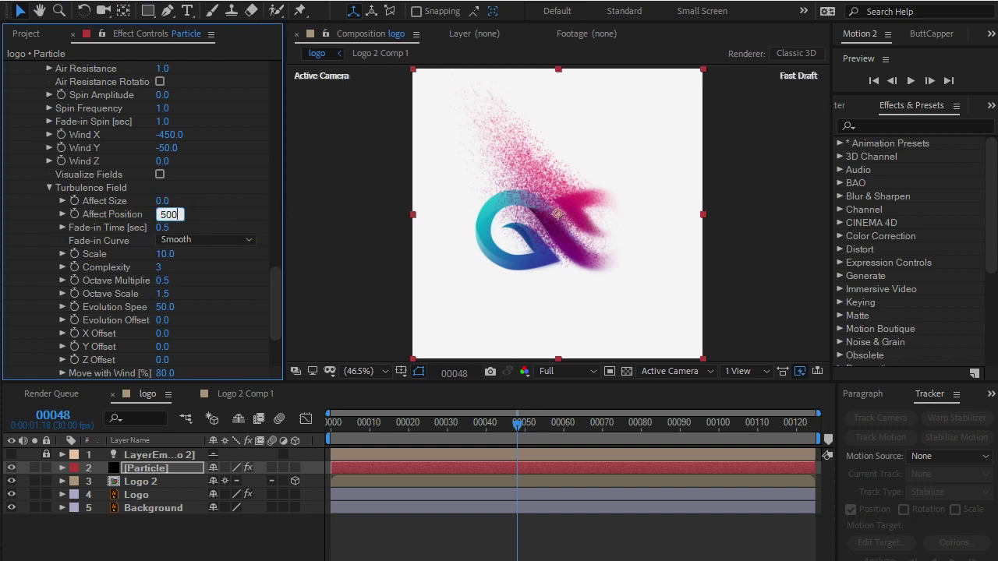
key("Return")
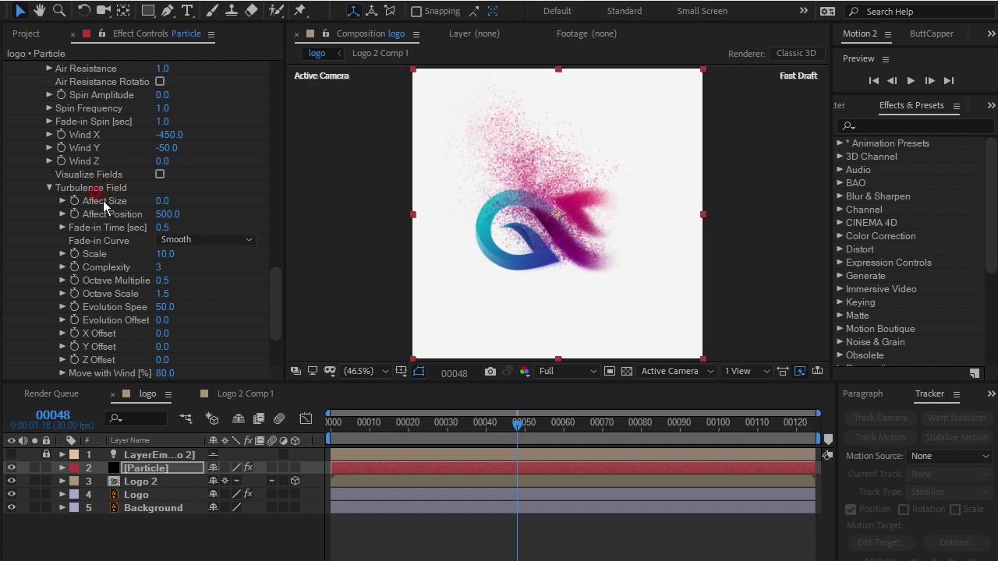
left_click(162, 201)
type("10")
key("Return")
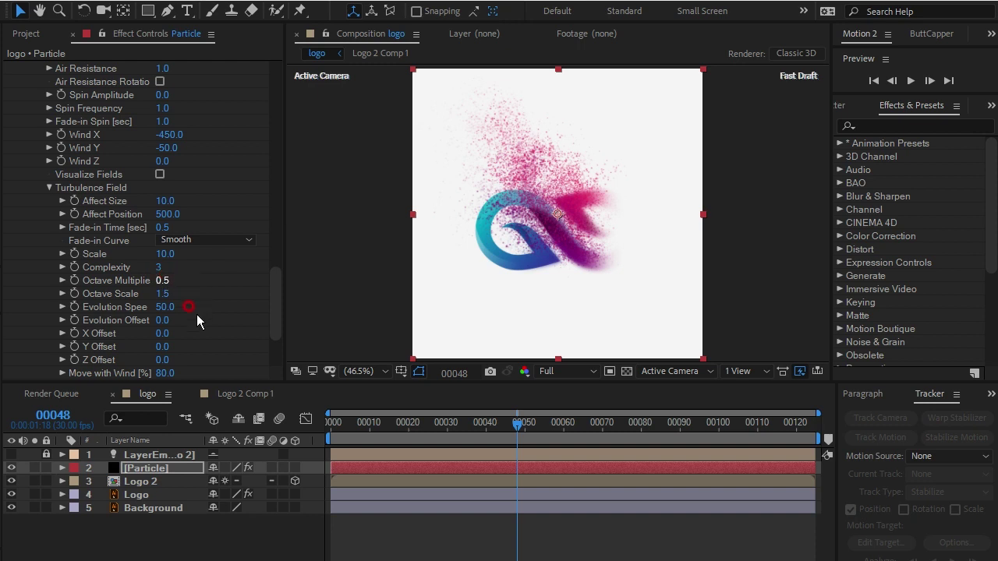
Step: Try Evolution Speed 100 on a later frame, then revert it to 50
left_click(151, 309)
type("100")
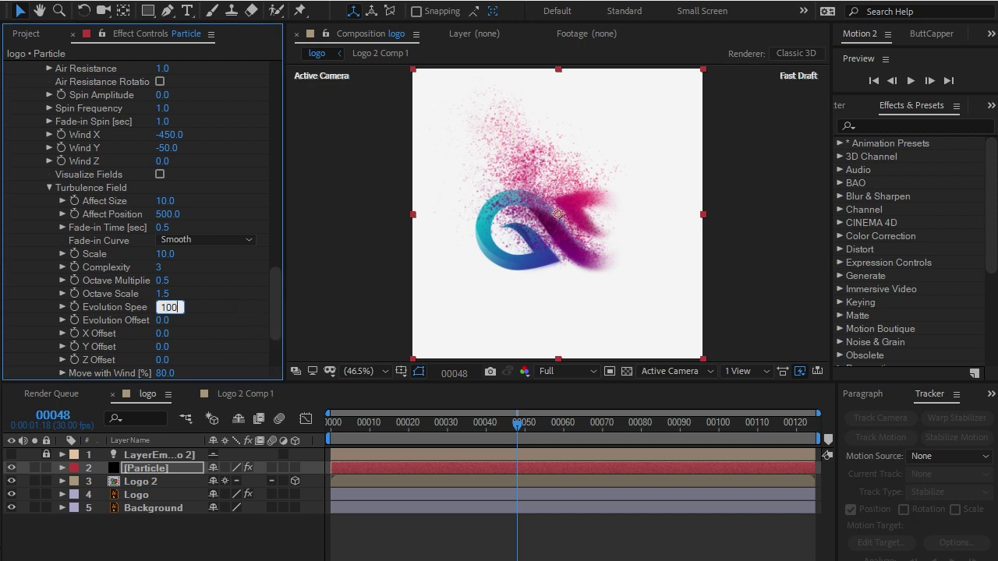
key("Return")
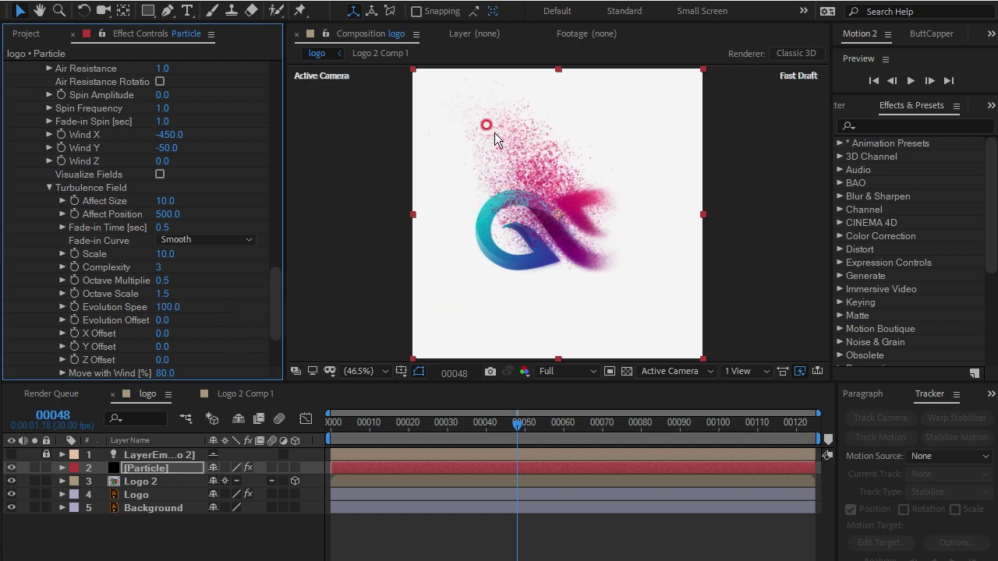
mouse_move(515, 429)
left_mouse_down()
mouse_move(382, 428)
mouse_move(582, 428)
left_mouse_up()
left_click(599, 227)
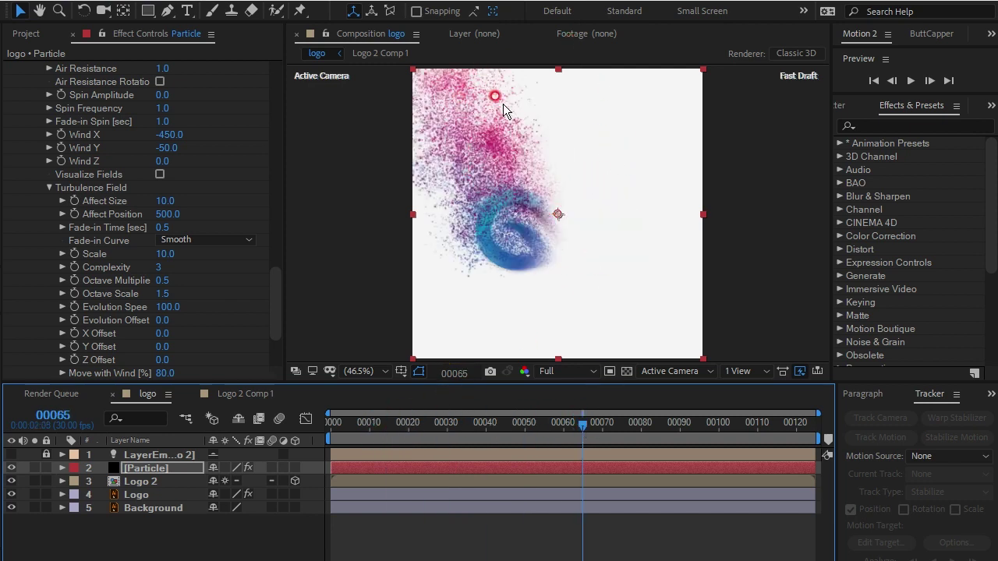
left_click(168, 307)
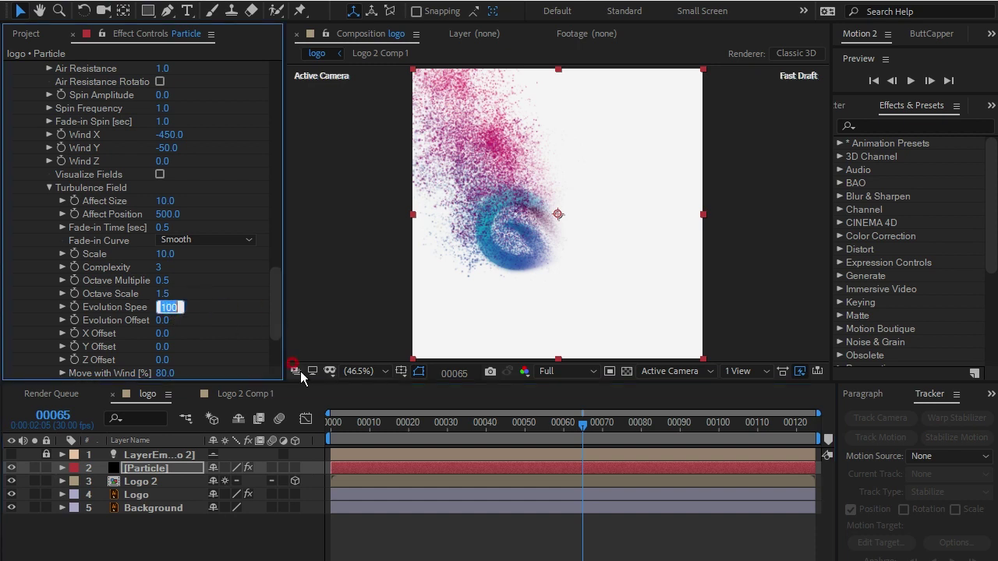
type("50")
key("Return")
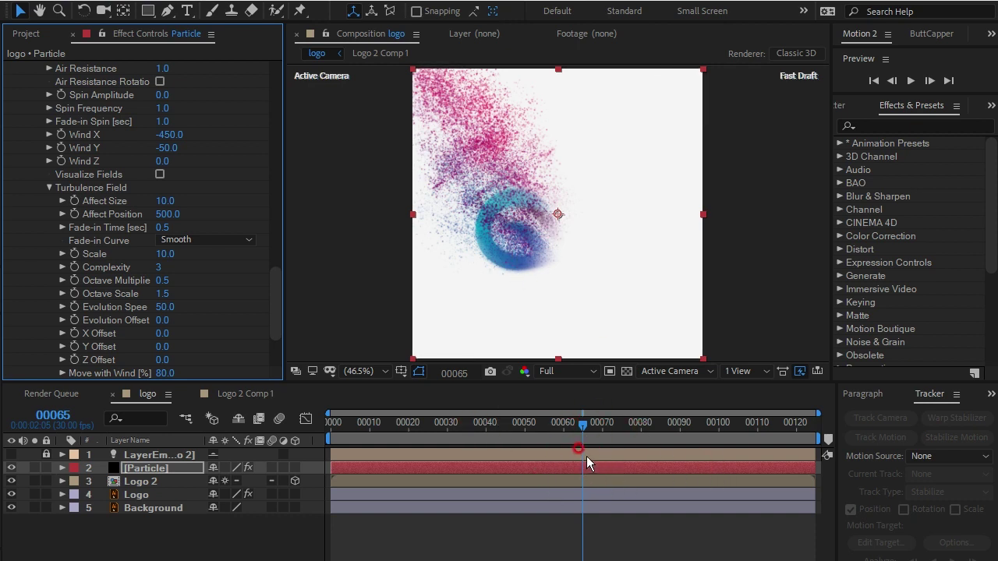
left_click_drag(582, 428, 249, 448)
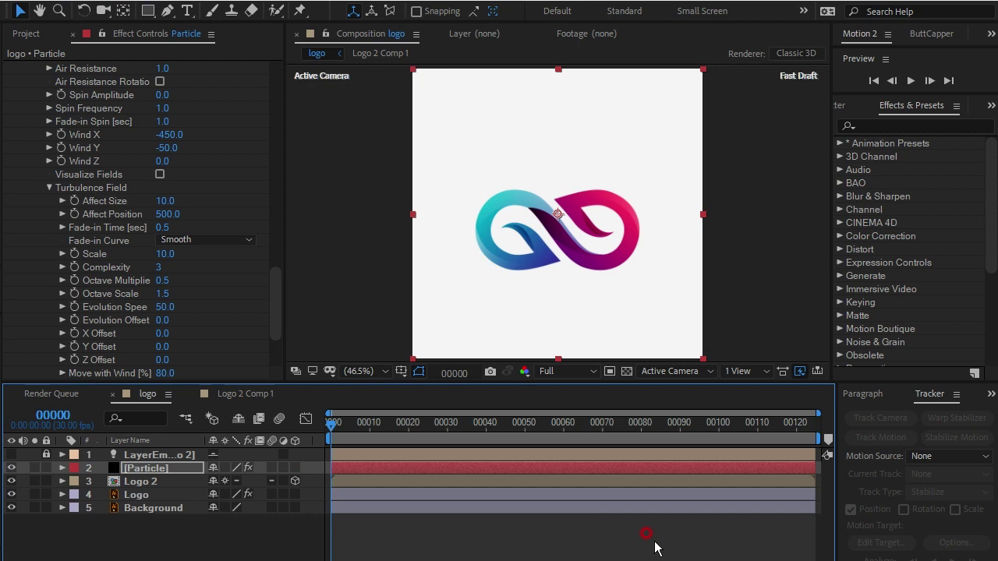
key("space")
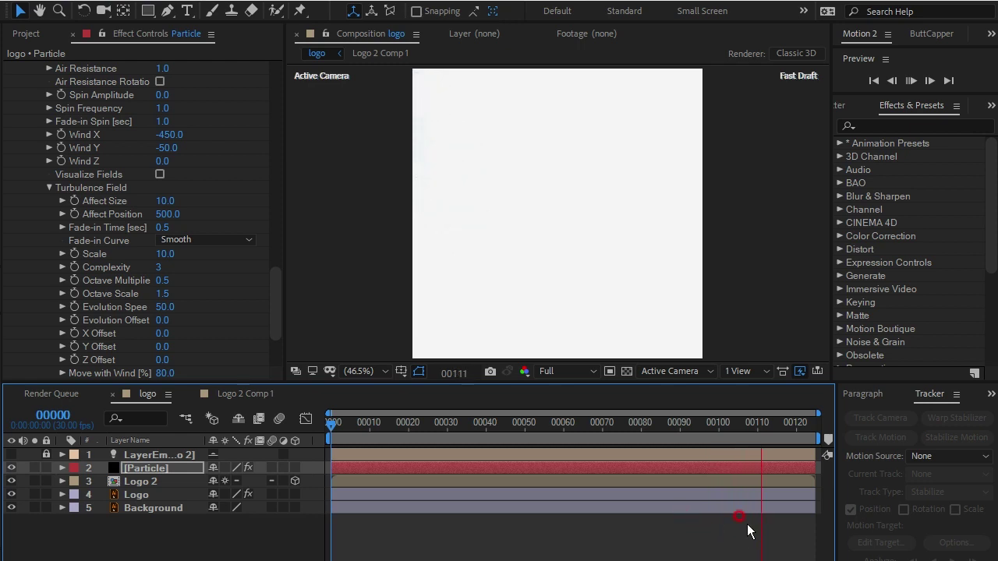
key("space")
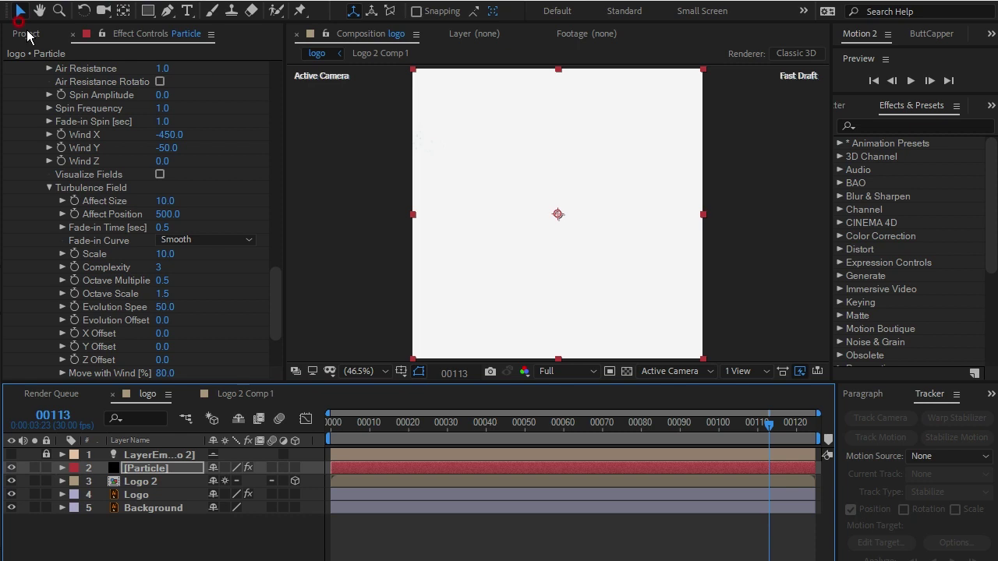
Step: Nest the logo composition in a new composition, logo 2
left_click(28, 33)
left_click(35, 176)
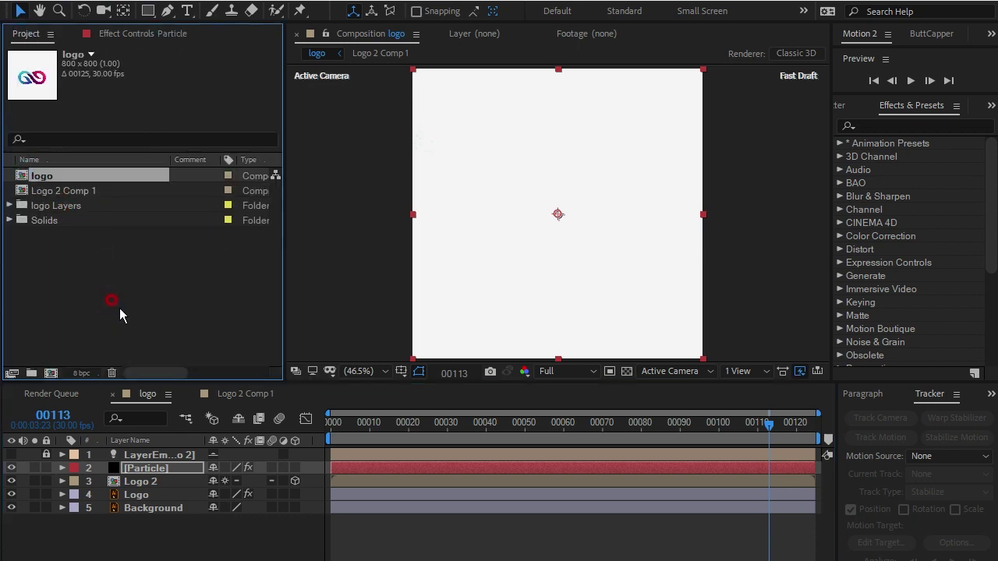
left_click_drag(23, 177, 51, 372)
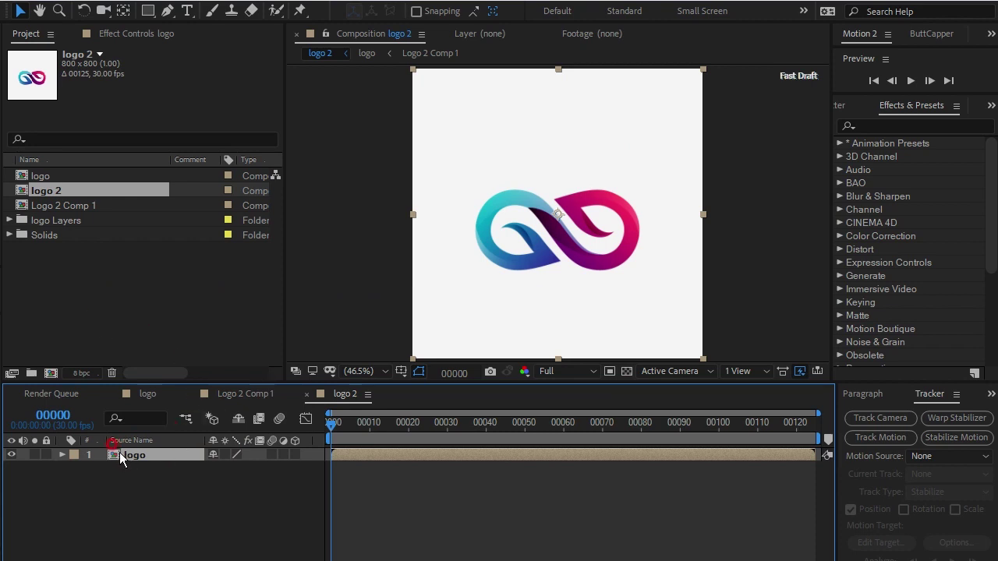
Step: Time-reverse the nested logo layer so frame 0 starts blank
right_click(119, 452)
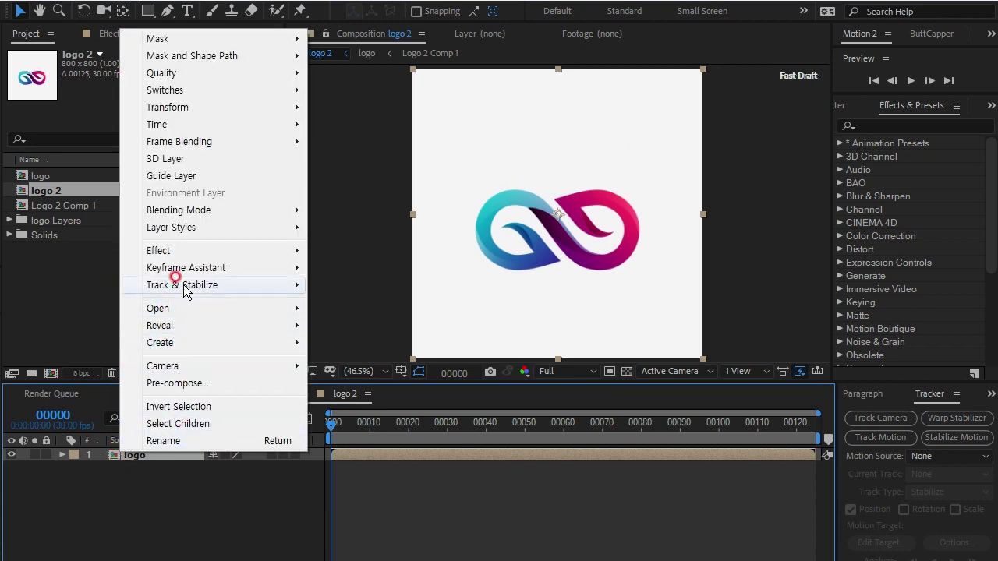
mouse_move(193, 125)
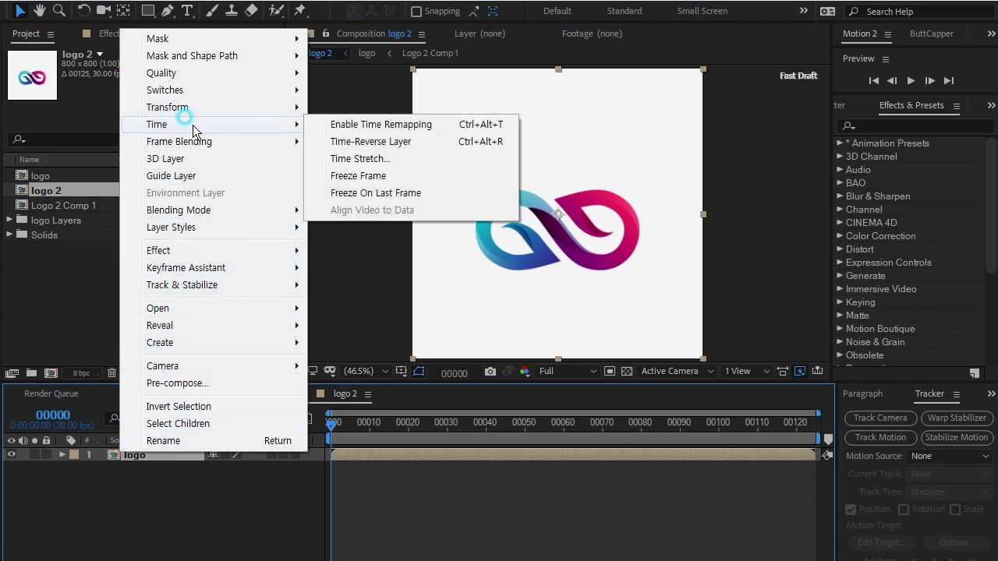
left_click(378, 142)
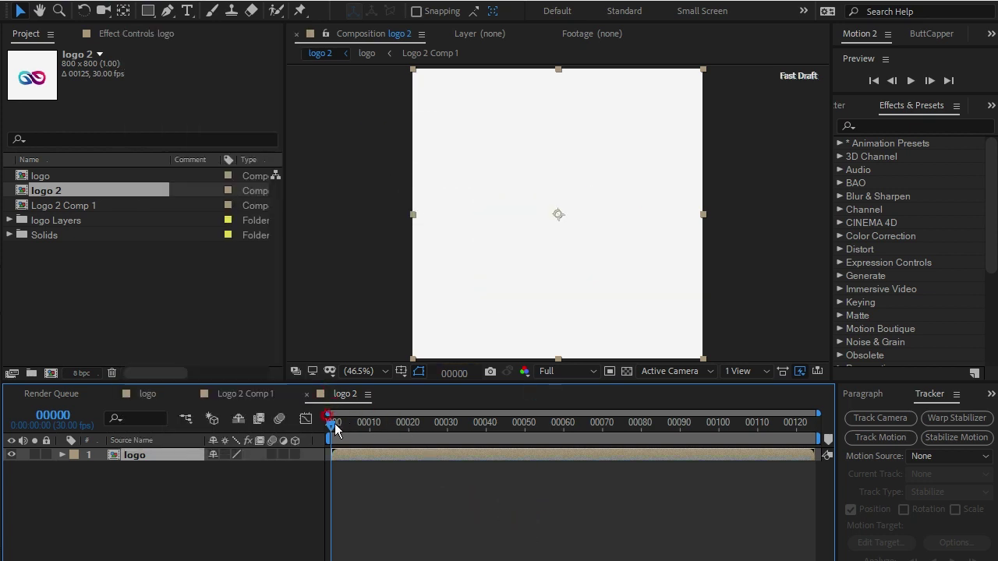
key("space")
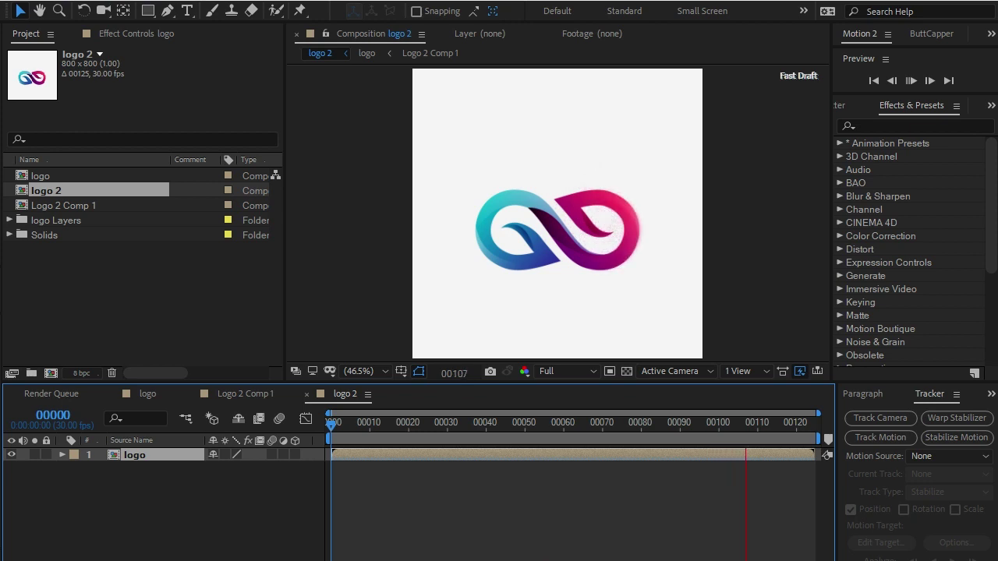
left_click_drag(405, 425, 411, 425)
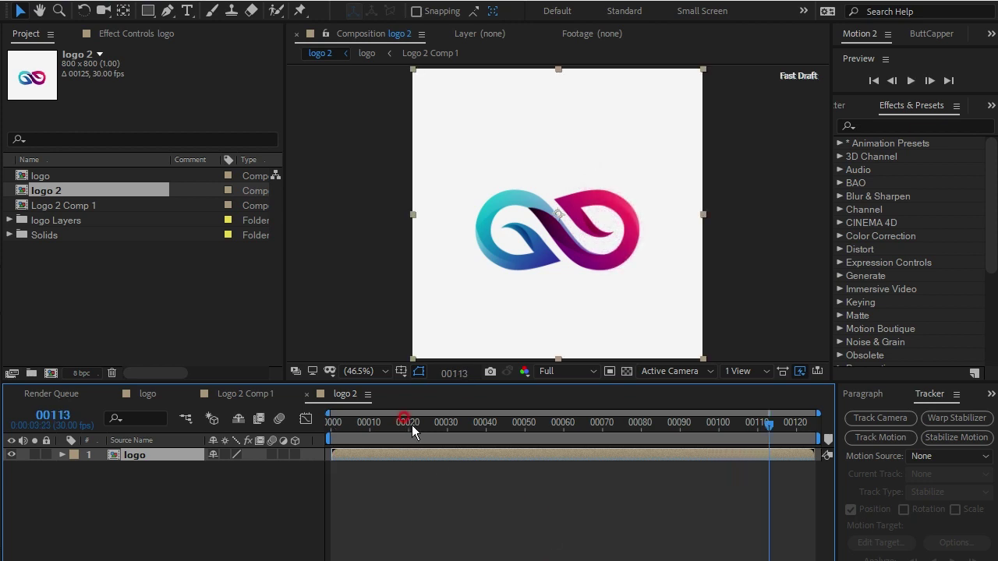
left_click(577, 516)
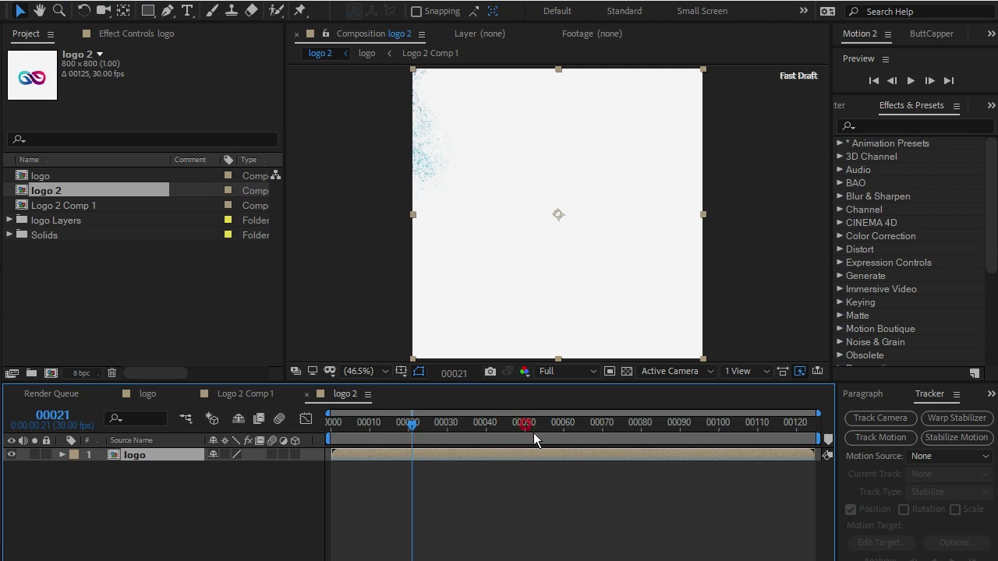